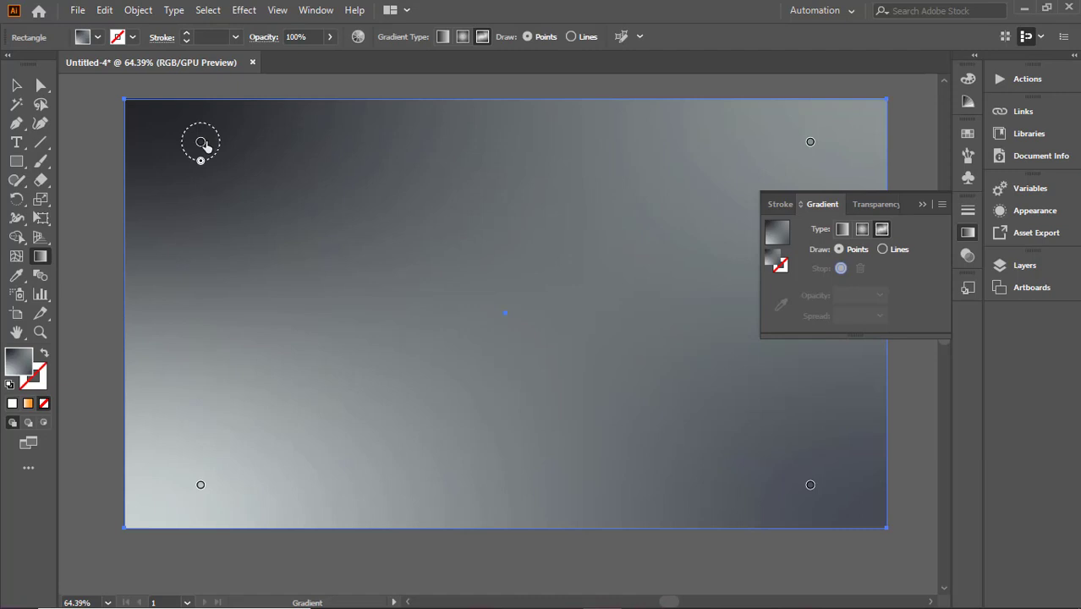
Recolor the upper-left gradient stop of the rectangle to magenta EC29FC.
{"action": "left_click", "coordinate": [203, 143]}
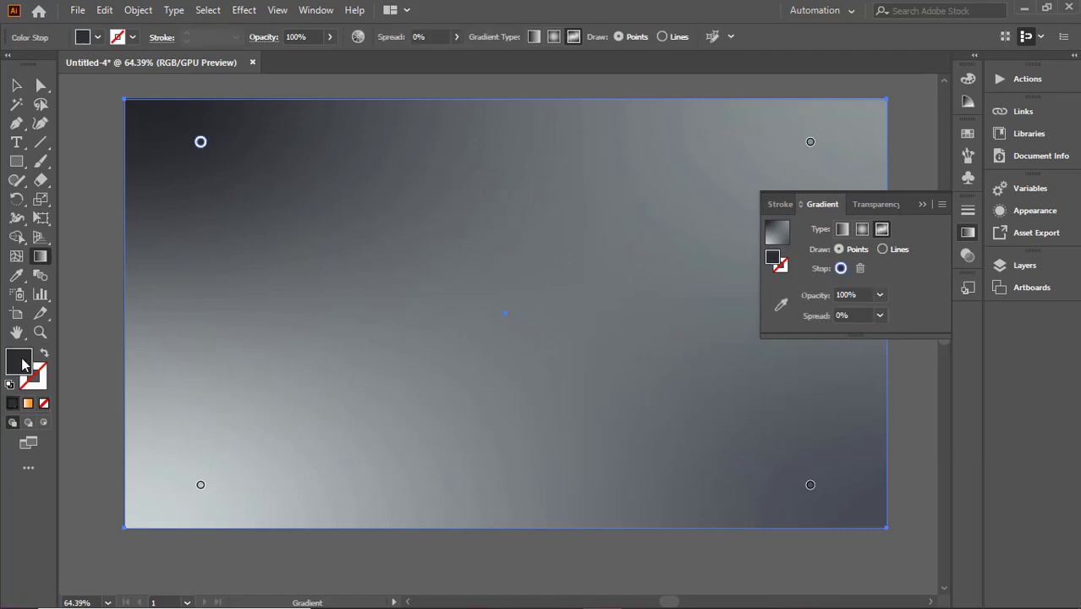
{"action": "double_click", "coordinate": [24, 364]}
{"action": "left_click", "coordinate": [734, 239]}
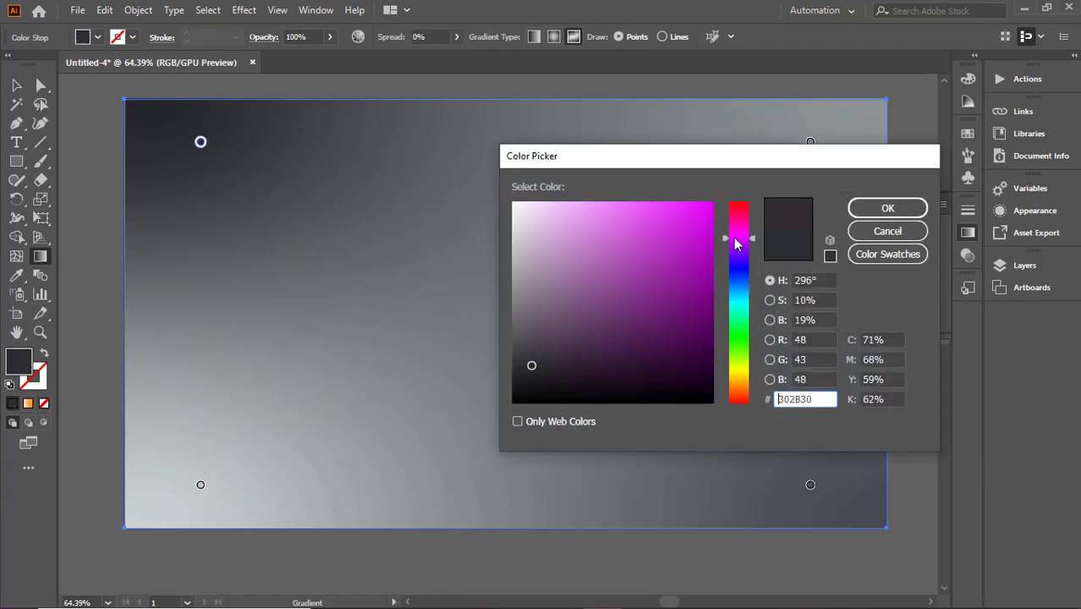
{"action": "left_click", "coordinate": [682, 203]}
{"action": "left_click", "coordinate": [879, 211]}
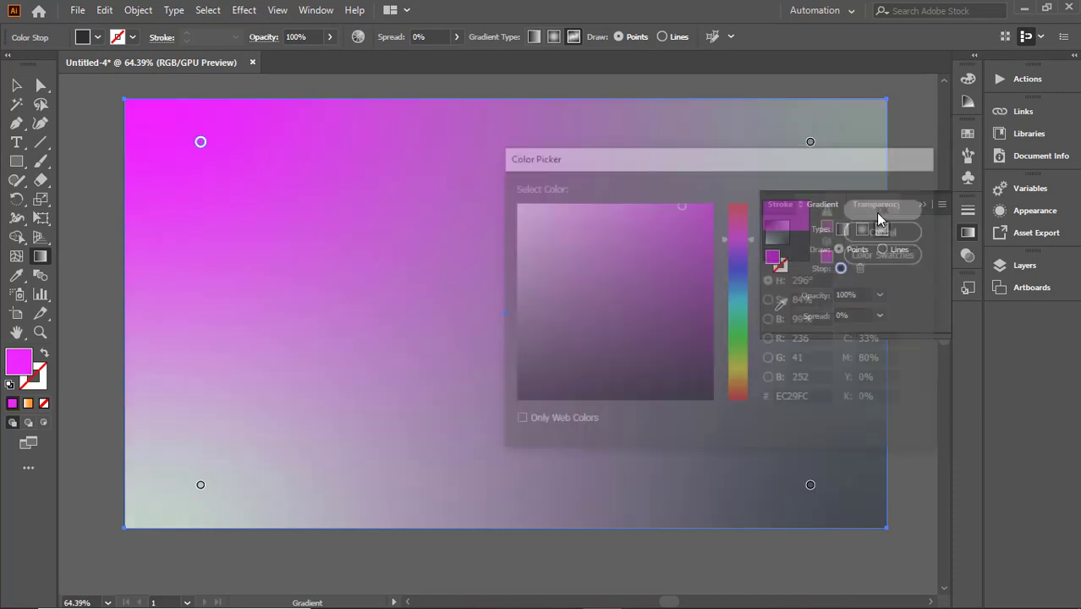
Recolor the upper-right gradient stop to cyan 1AFFF9.
{"action": "left_click", "coordinate": [809, 144]}
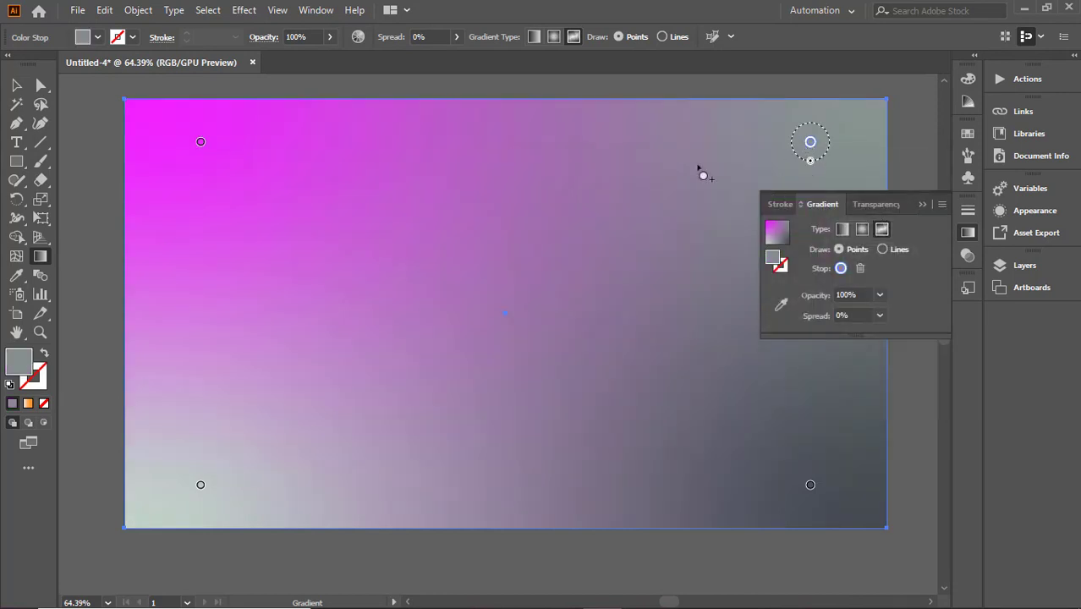
{"action": "double_click", "coordinate": [17, 362]}
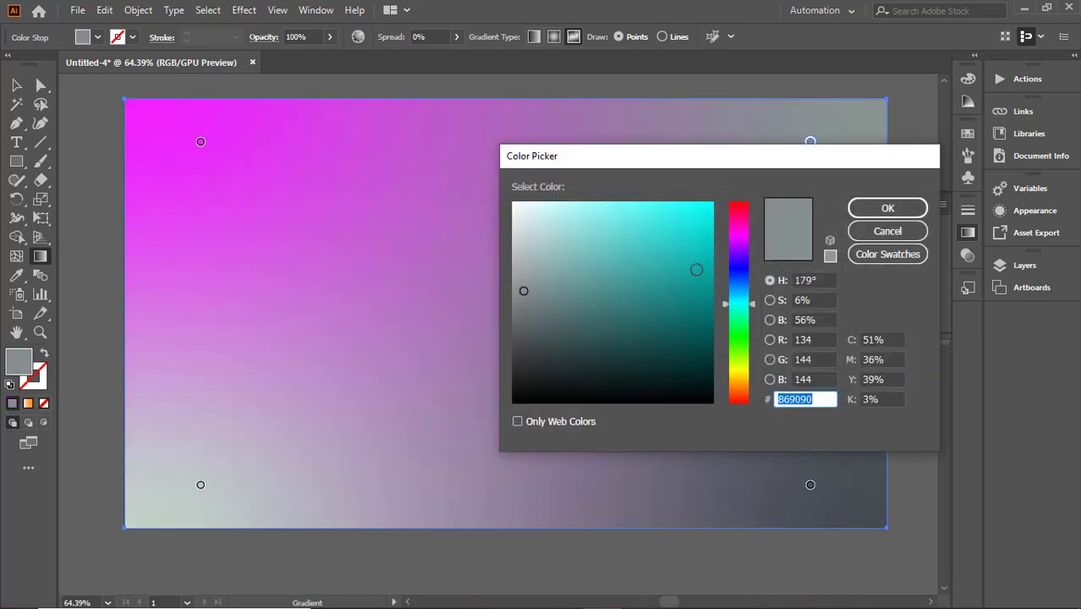
{"action": "key", "text": "ctrl+v"}
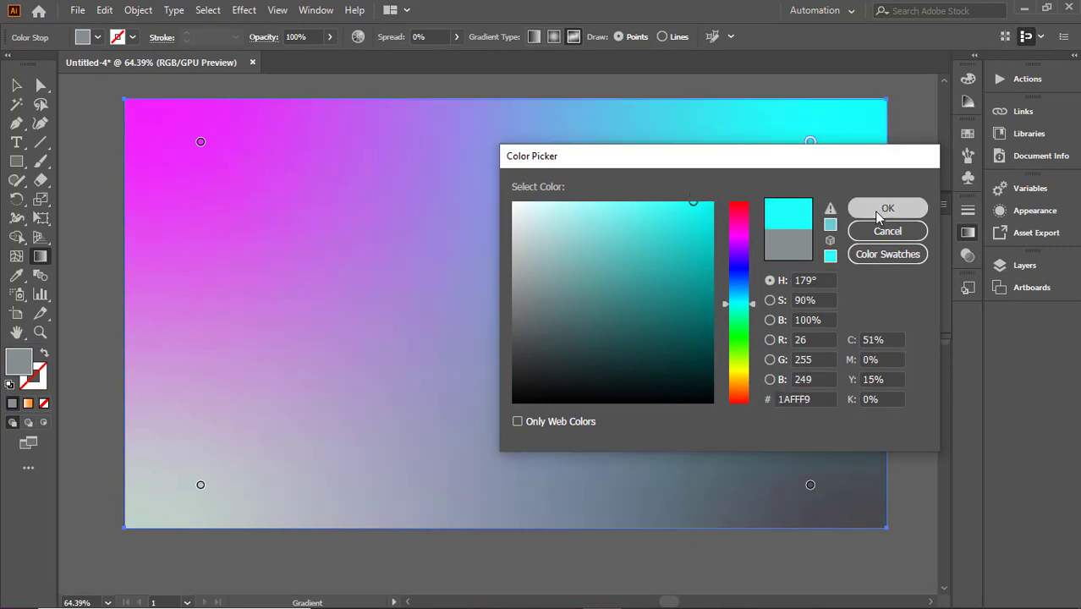
{"action": "key", "text": "Return"}
Recolor the lower-right gradient stop to yellow FFFF0B.
{"action": "left_click", "coordinate": [810, 485]}
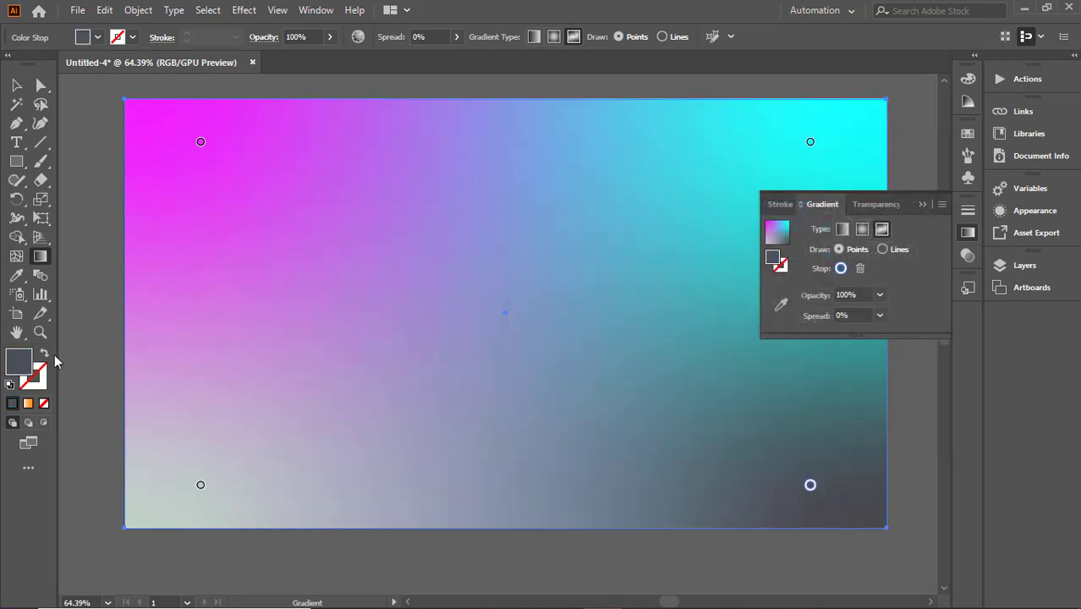
{"action": "double_click", "coordinate": [23, 364]}
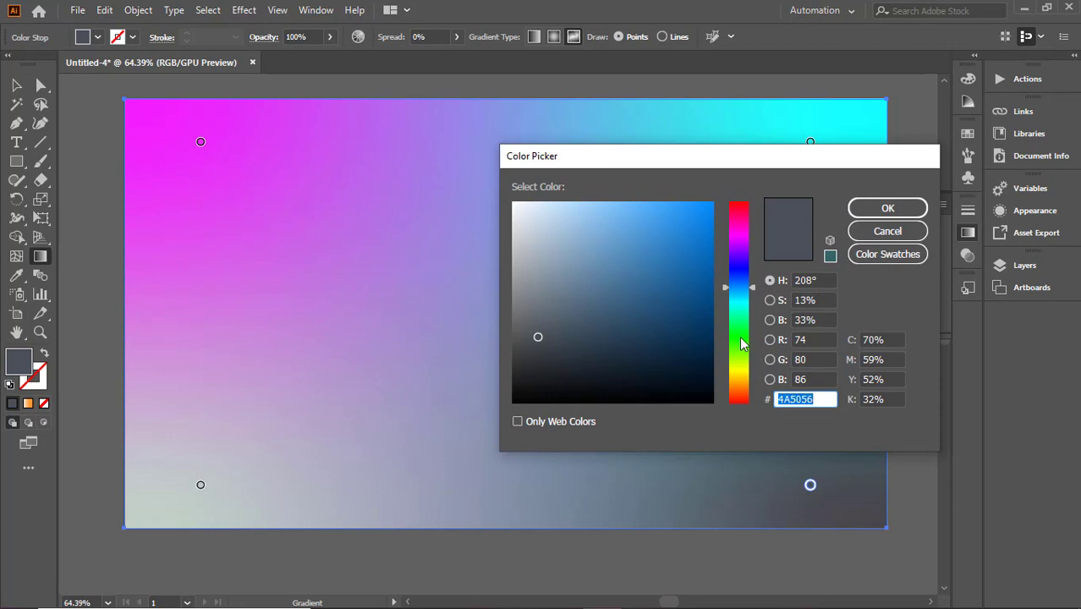
{"action": "left_click_drag", "start_coordinate": [744, 358], "coordinate": [743, 368]}
{"action": "left_click_drag", "start_coordinate": [691, 214], "coordinate": [706, 202]}
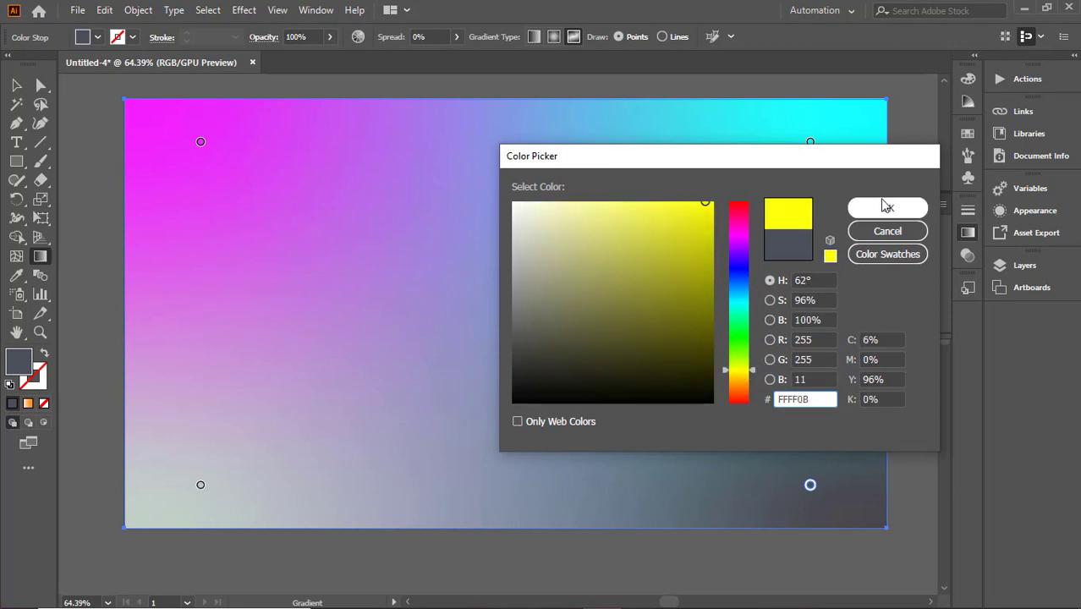
{"action": "left_click", "coordinate": [884, 206]}
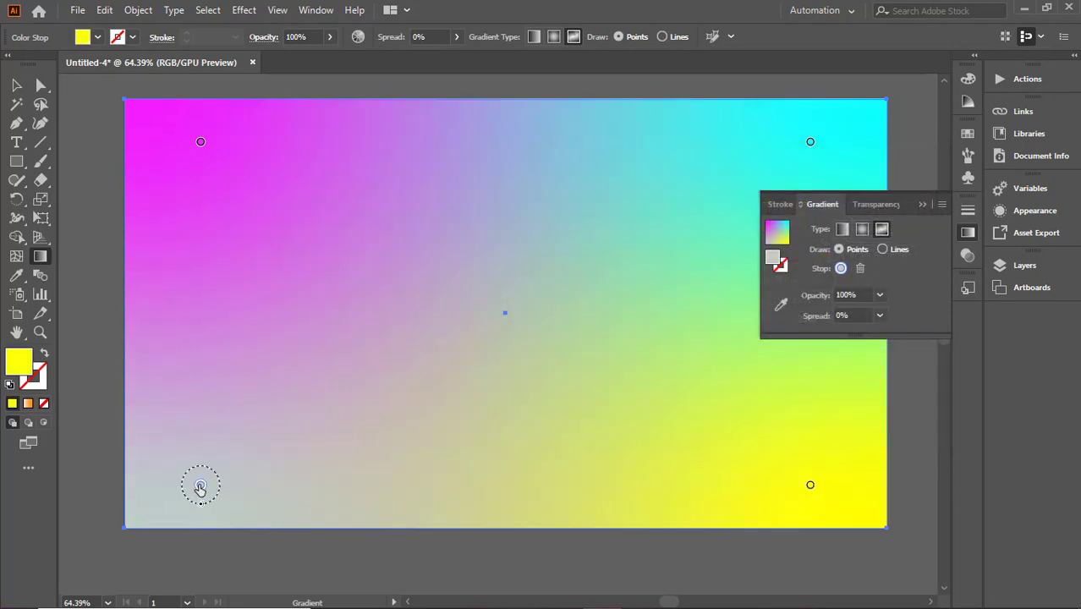
Recolor the lower-left gradient stop to bright green.
{"action": "left_click", "coordinate": [201, 487]}
{"action": "double_click", "coordinate": [20, 364]}
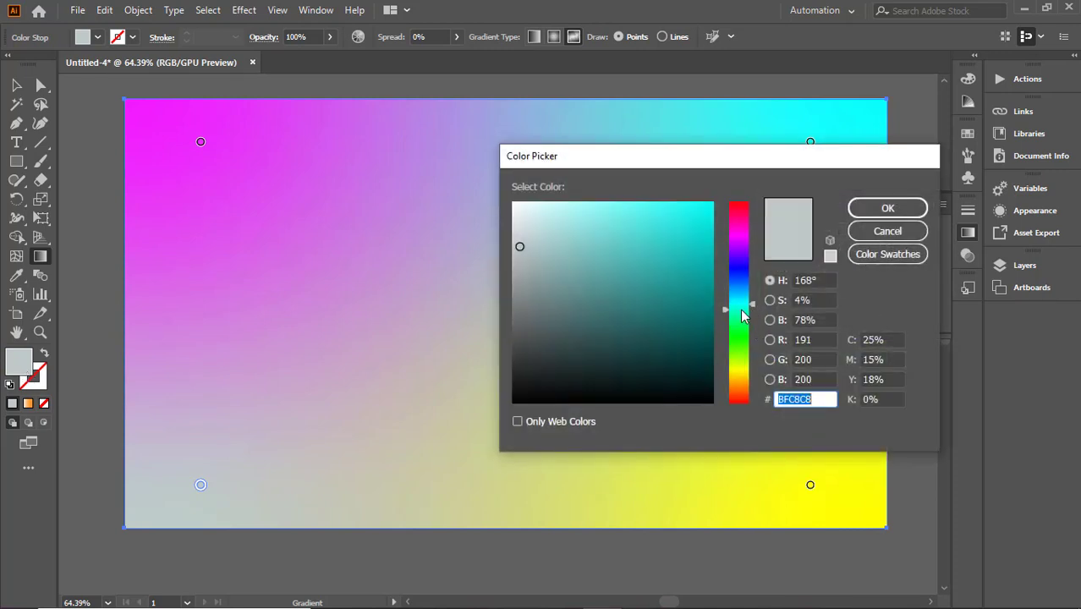
{"action": "left_click_drag", "start_coordinate": [742, 315], "coordinate": [741, 341]}
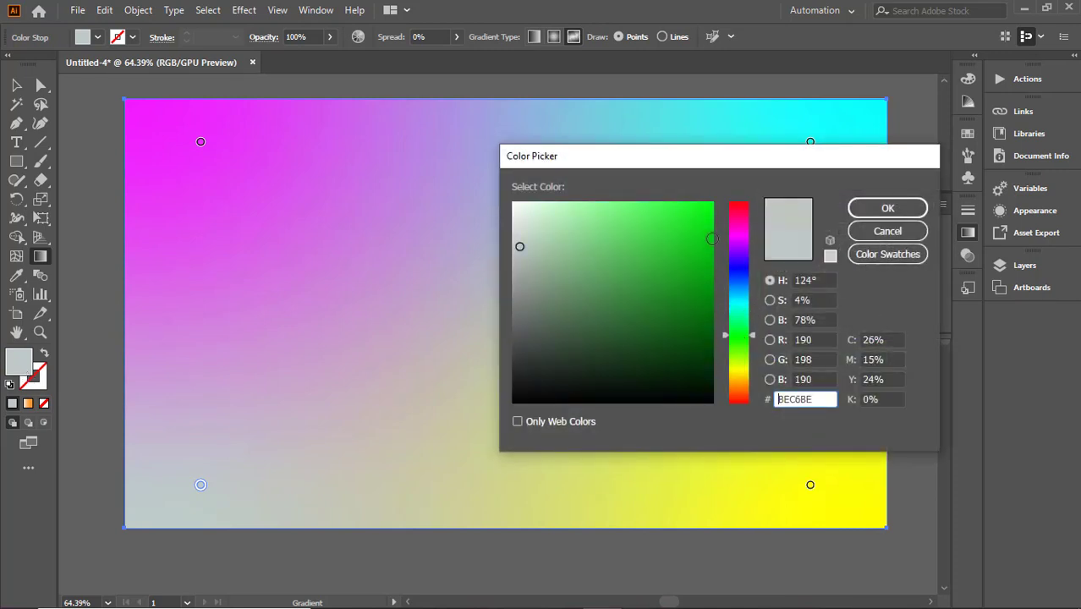
{"action": "left_click", "coordinate": [693, 209]}
{"action": "left_click", "coordinate": [879, 209]}
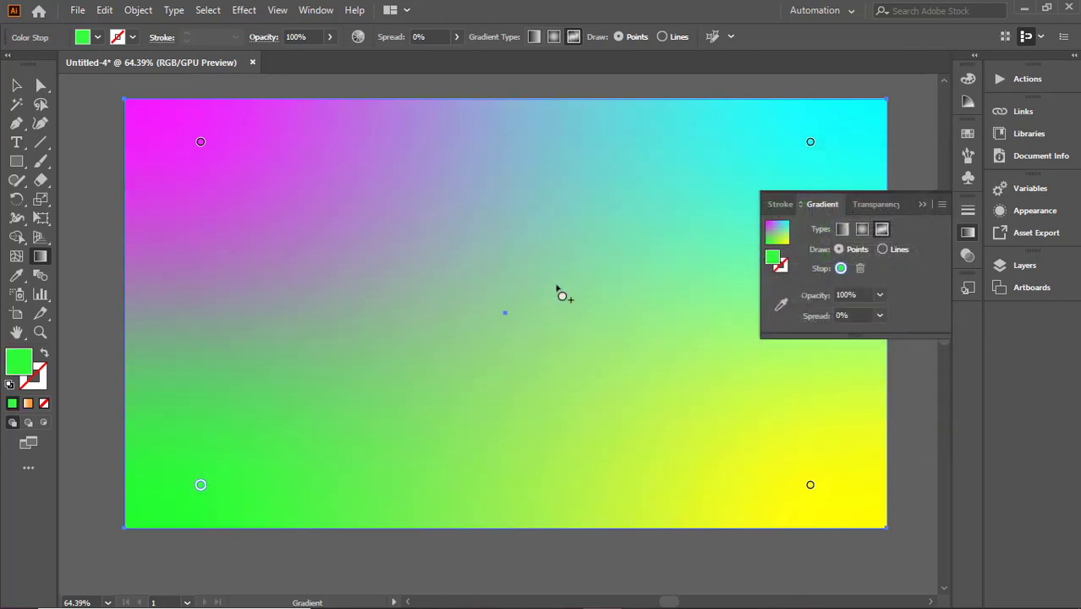
Add a gradient stop at the centre of the rectangle and color it blue 269EF7.
{"action": "left_click", "coordinate": [499, 309]}
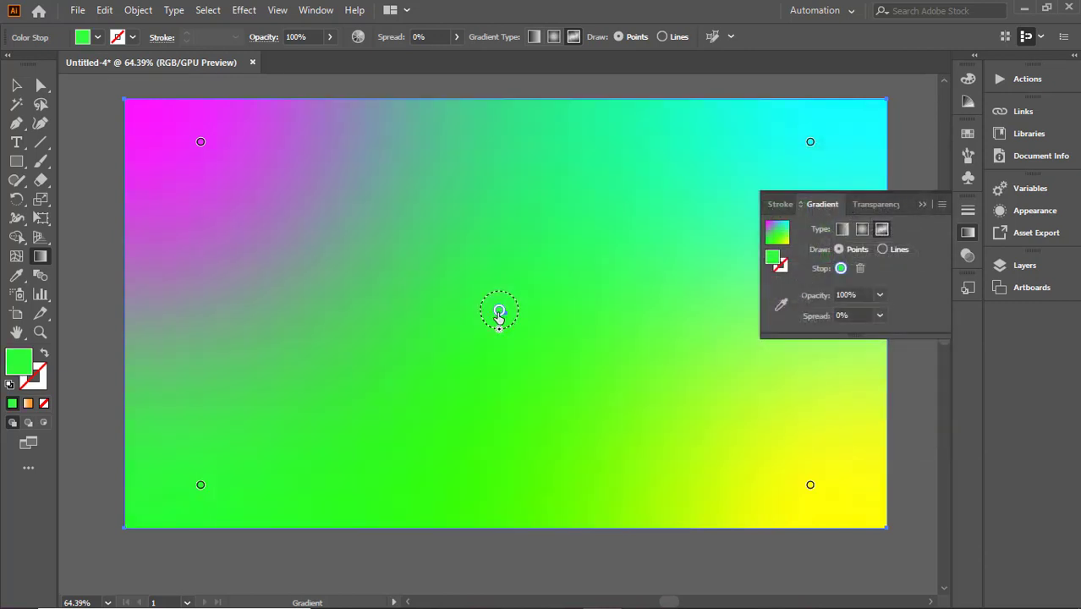
{"action": "double_click", "coordinate": [18, 364]}
{"action": "left_click_drag", "start_coordinate": [739, 284], "coordinate": [741, 266]}
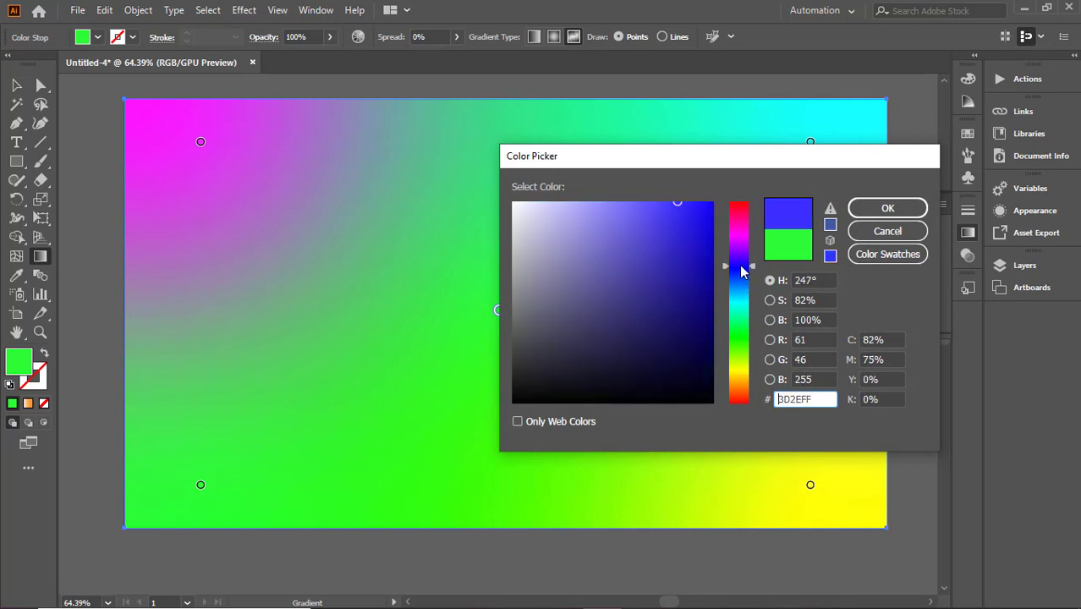
{"action": "left_click_drag", "start_coordinate": [677, 217], "coordinate": [632, 203]}
{"action": "left_click_drag", "start_coordinate": [750, 277], "coordinate": [746, 289]}
{"action": "left_click_drag", "start_coordinate": [683, 228], "coordinate": [682, 205]}
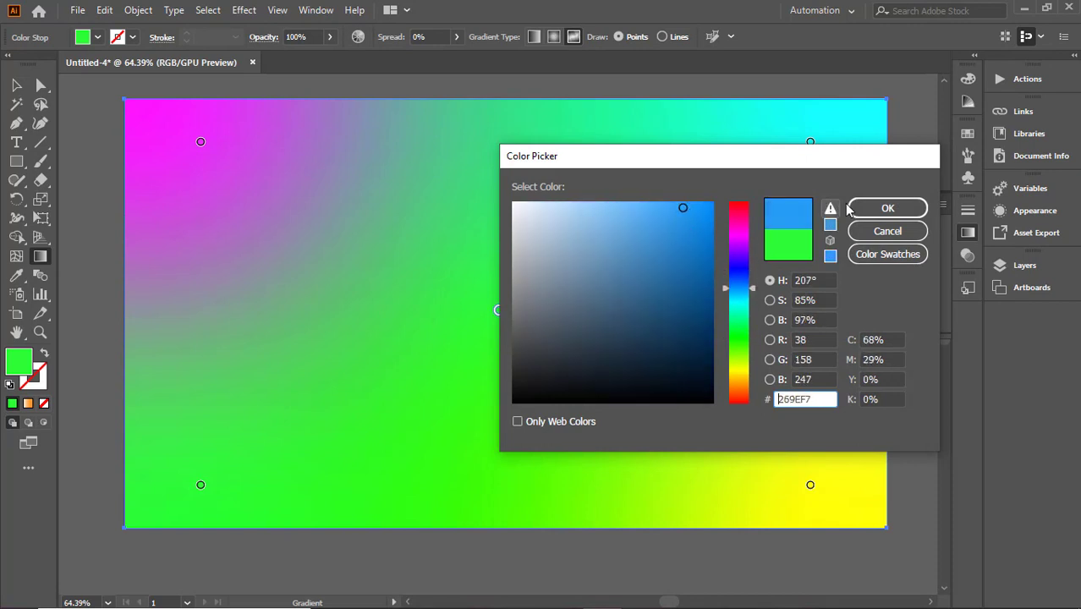
{"action": "left_click", "coordinate": [887, 208]}
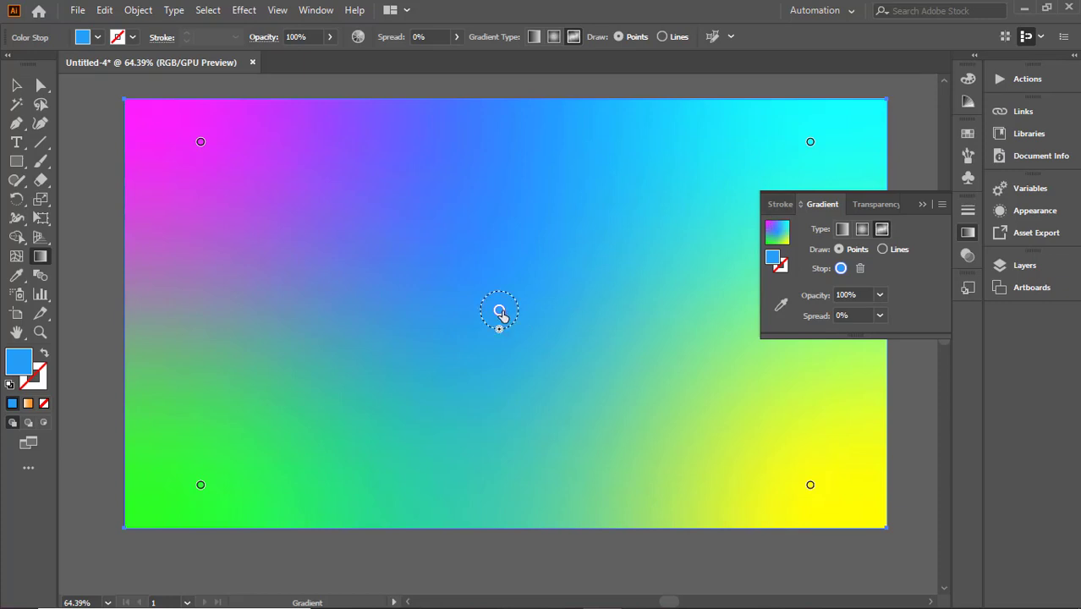
Widen the spread of the magenta stop to 63% and of the yellow stop to 100%, then finish editing the gradient.
{"action": "mouse_move", "coordinate": [500, 311]}
{"action": "left_mouse_down"}
{"action": "mouse_move", "coordinate": [507, 328]}
{"action": "mouse_move", "coordinate": [497, 315]}
{"action": "left_mouse_up"}
{"action": "mouse_move", "coordinate": [205, 154]}
{"action": "left_mouse_down"}
{"action": "mouse_move", "coordinate": [229, 194]}
{"action": "mouse_move", "coordinate": [210, 162]}
{"action": "mouse_move", "coordinate": [201, 174]}
{"action": "left_mouse_up"}
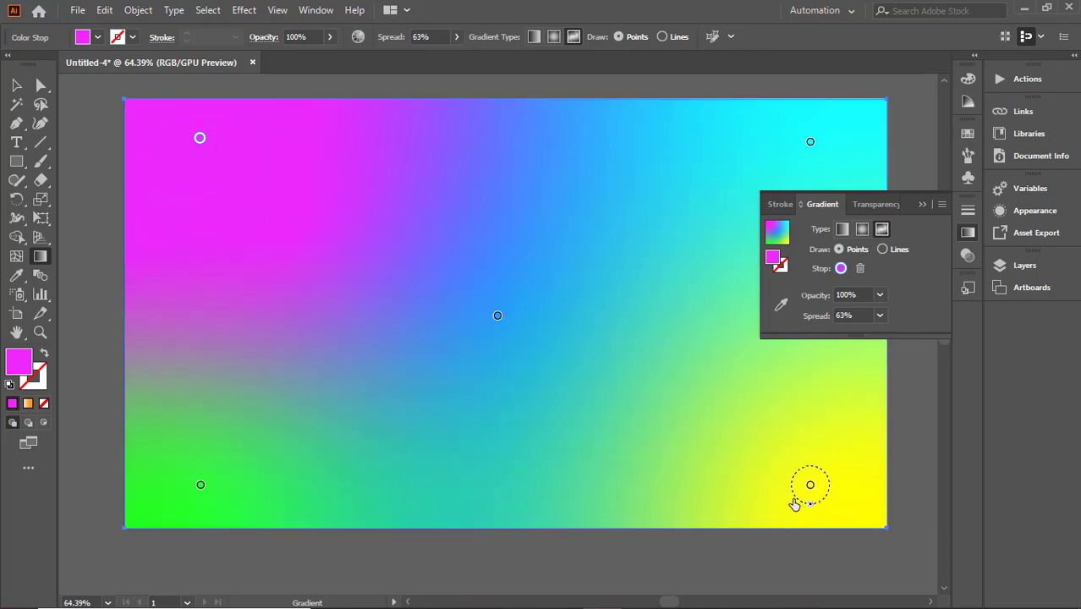
{"action": "mouse_move", "coordinate": [806, 510]}
{"action": "left_mouse_down"}
{"action": "mouse_move", "coordinate": [789, 489]}
{"action": "mouse_move", "coordinate": [795, 501]}
{"action": "left_mouse_up"}
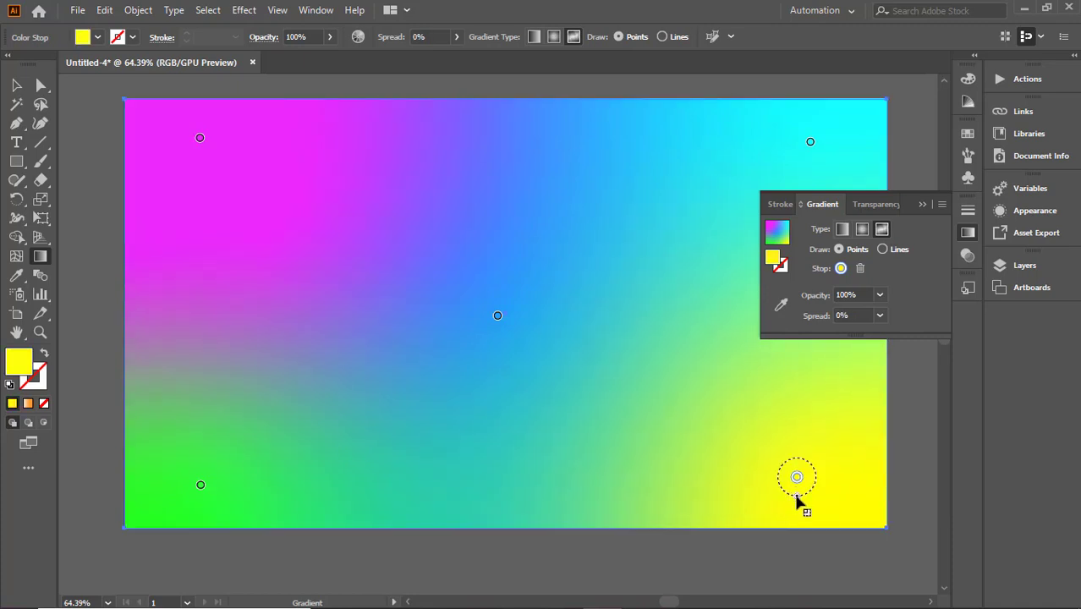
{"action": "left_click_drag", "start_coordinate": [798, 502], "coordinate": [795, 513]}
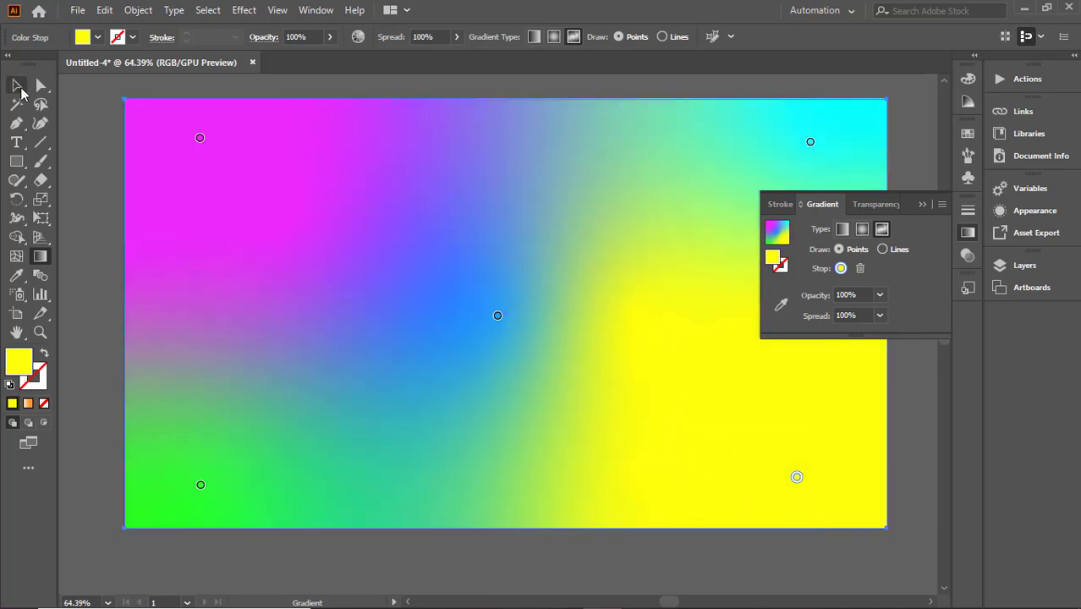
{"action": "left_click", "coordinate": [17, 86]}
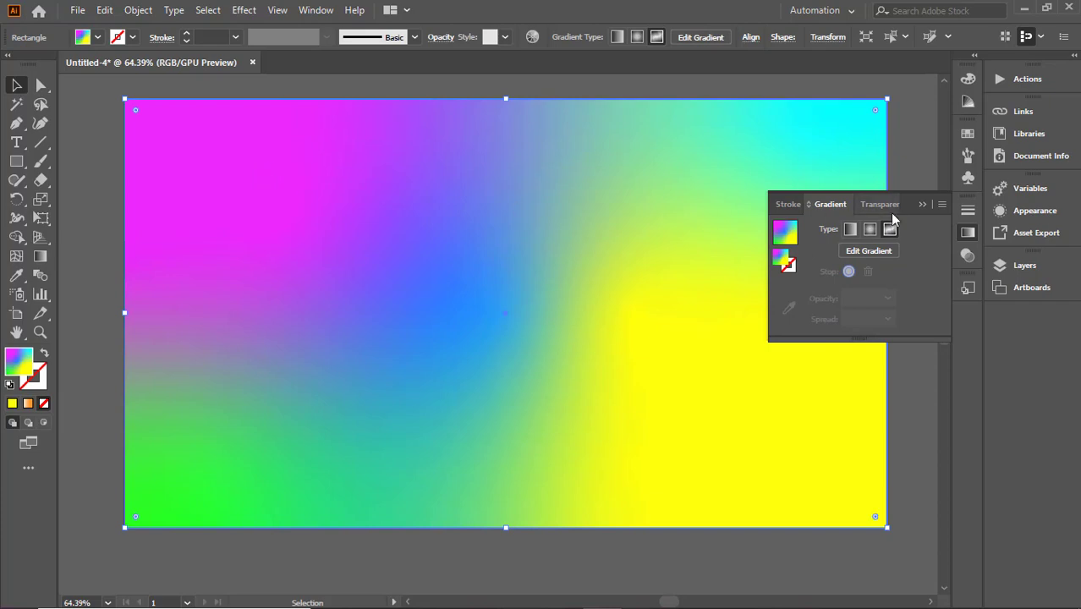
{"action": "left_click", "coordinate": [921, 205]}
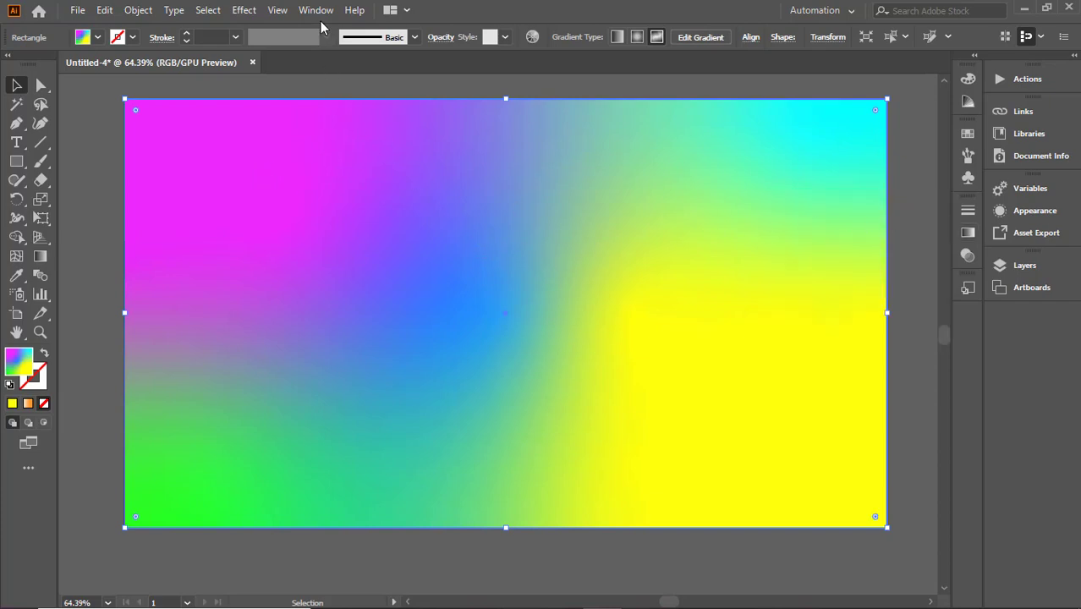
Open the Photoshop effects gallery for the gradient rectangle, preview it at 25%, and choose the Stained Glass texture.
{"action": "left_click", "coordinate": [316, 10]}
{"action": "mouse_move", "coordinate": [245, 10]}
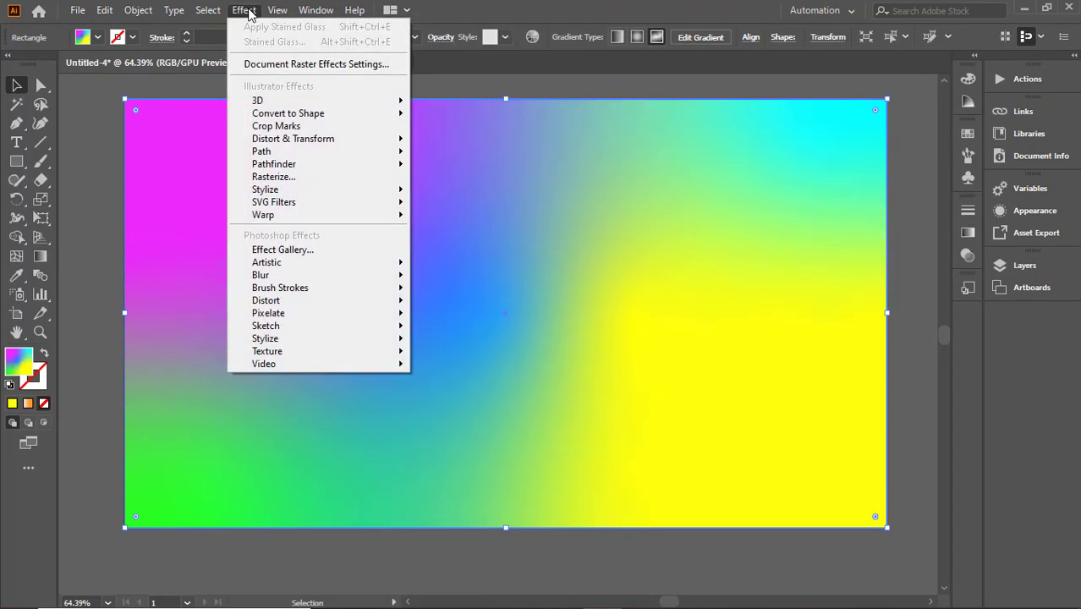
{"action": "mouse_move", "coordinate": [303, 264]}
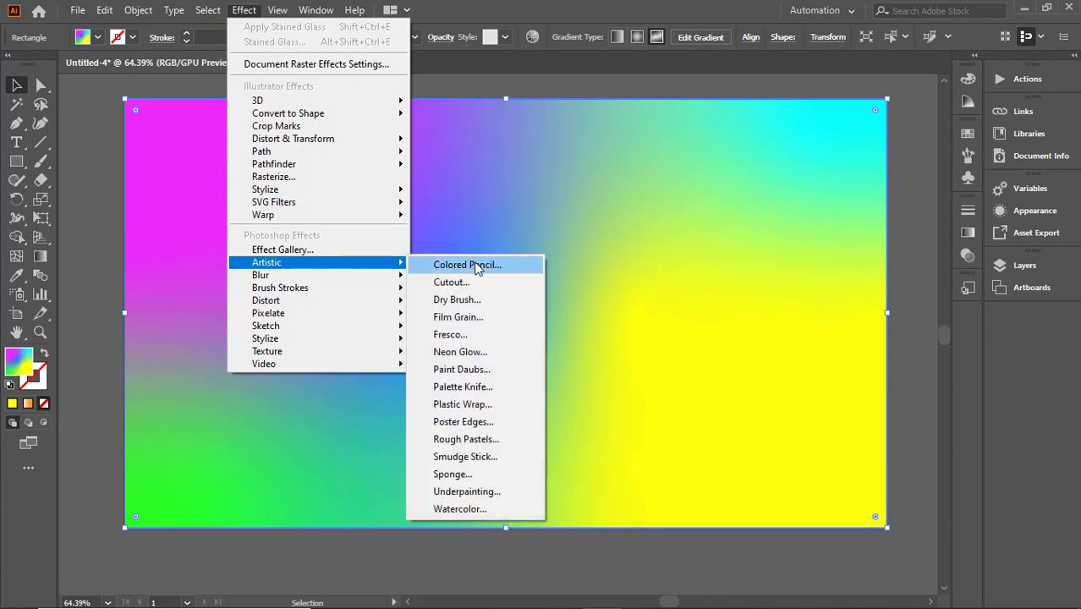
{"action": "left_click", "coordinate": [474, 263]}
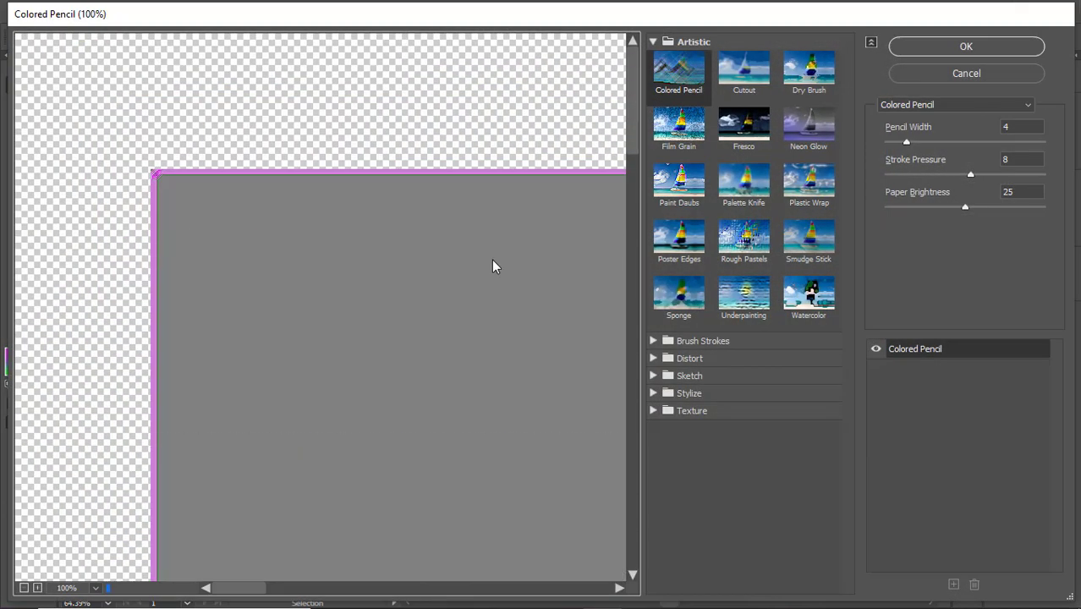
{"action": "left_click", "coordinate": [96, 587]}
{"action": "left_click", "coordinate": [93, 292]}
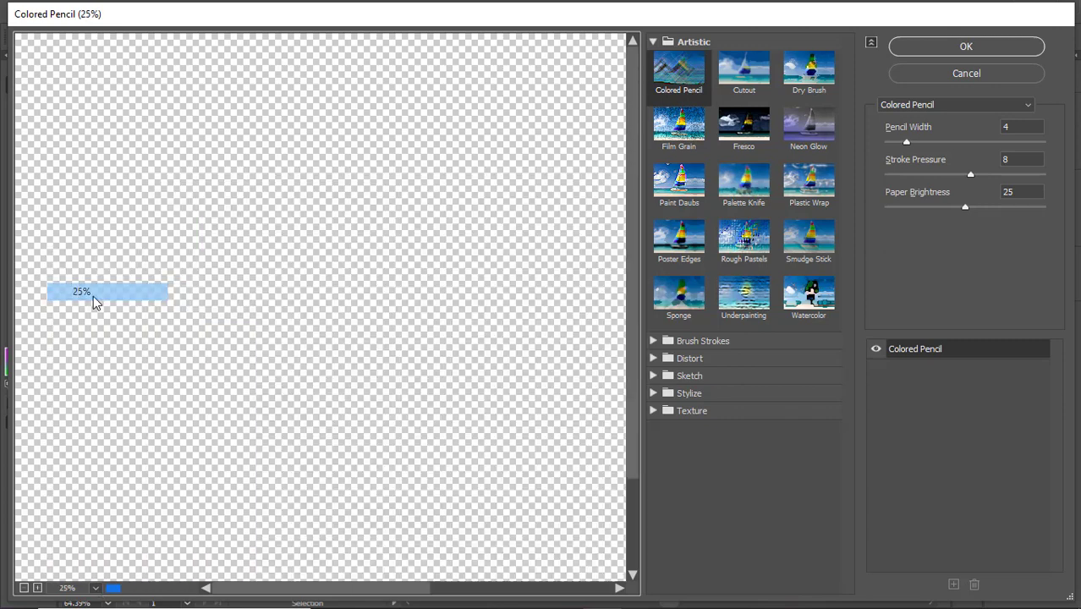
{"action": "left_click", "coordinate": [654, 410]}
{"action": "left_click", "coordinate": [741, 499]}
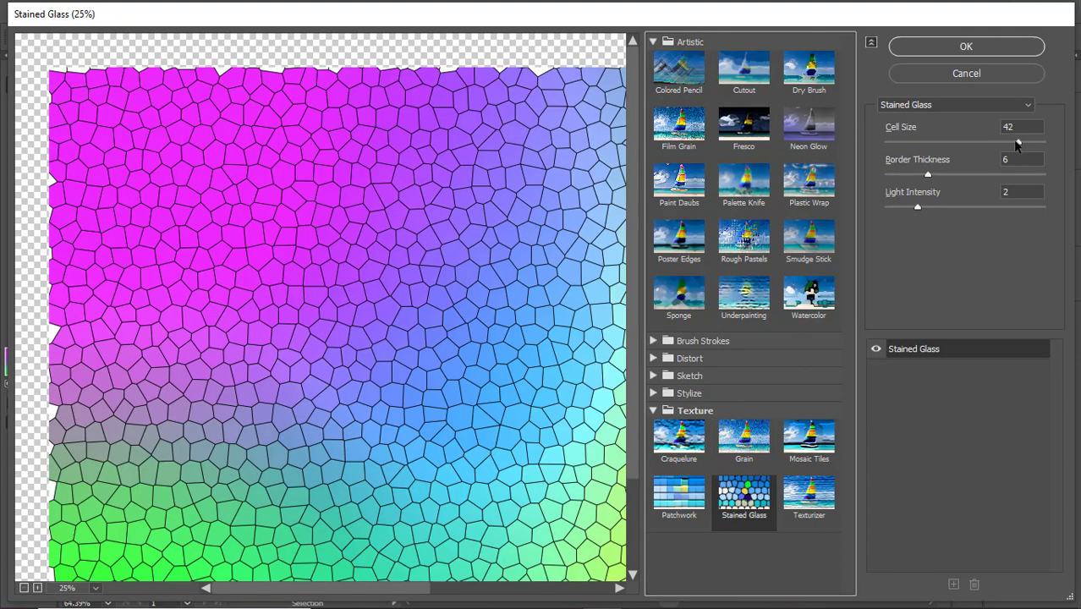
Set the Stained Glass cell size to 42 and border thickness to 10, and apply the effect.
{"action": "left_click_drag", "start_coordinate": [1017, 142], "coordinate": [1008, 142]}
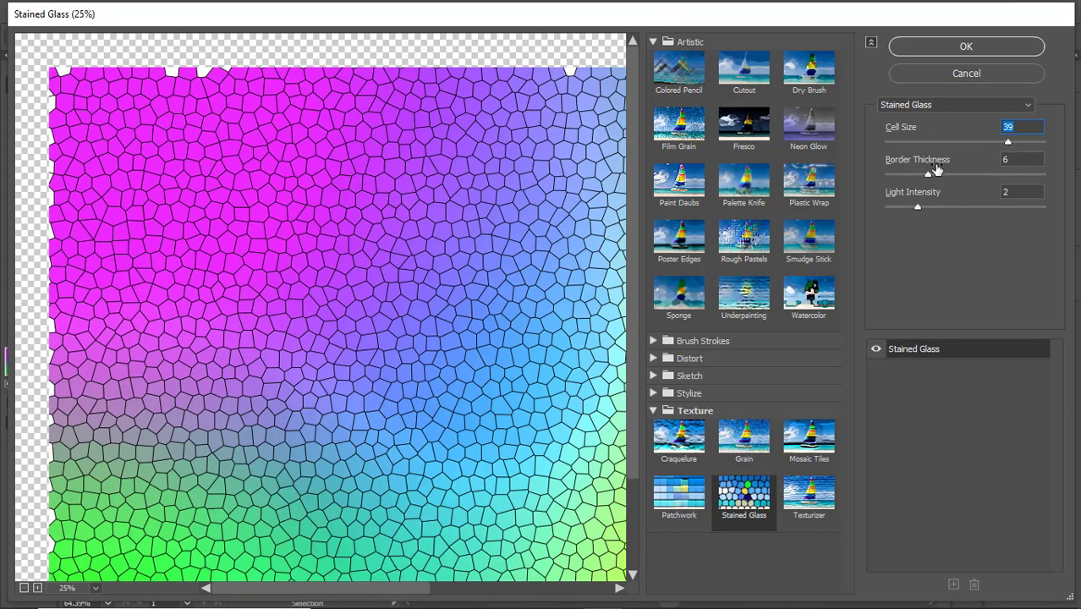
{"action": "left_click_drag", "start_coordinate": [930, 173], "coordinate": [941, 174]}
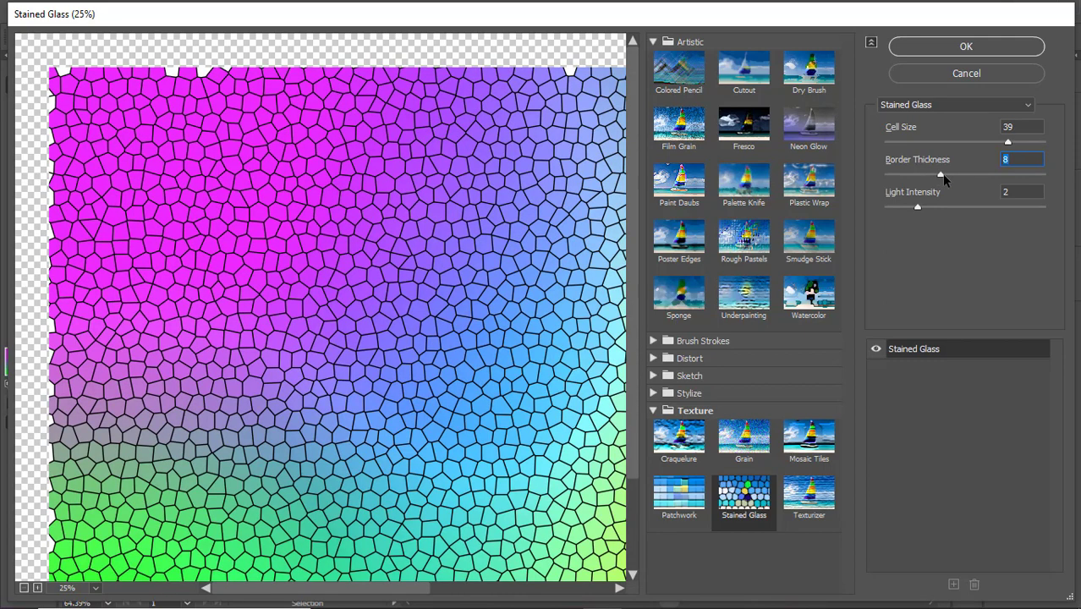
{"action": "left_click_drag", "start_coordinate": [941, 174], "coordinate": [960, 177]}
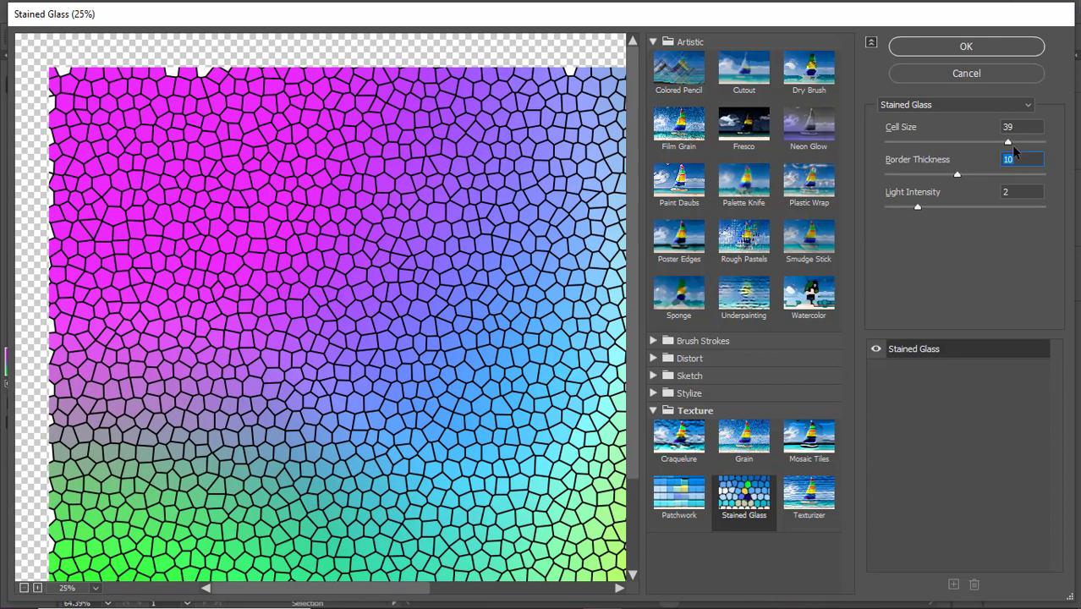
{"action": "left_click_drag", "start_coordinate": [1011, 142], "coordinate": [1020, 145]}
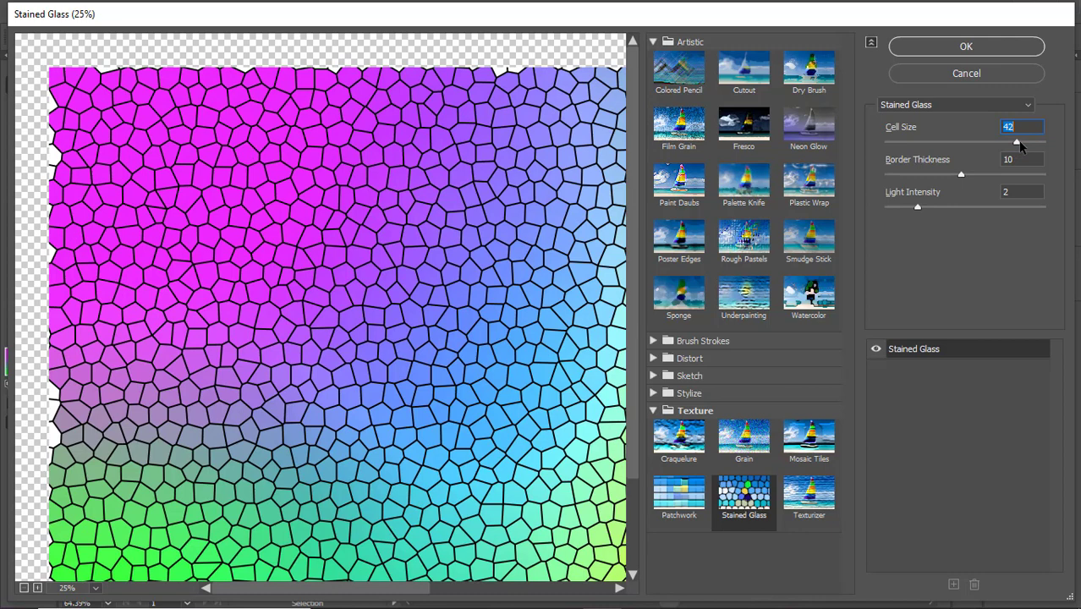
{"action": "left_click", "coordinate": [954, 48]}
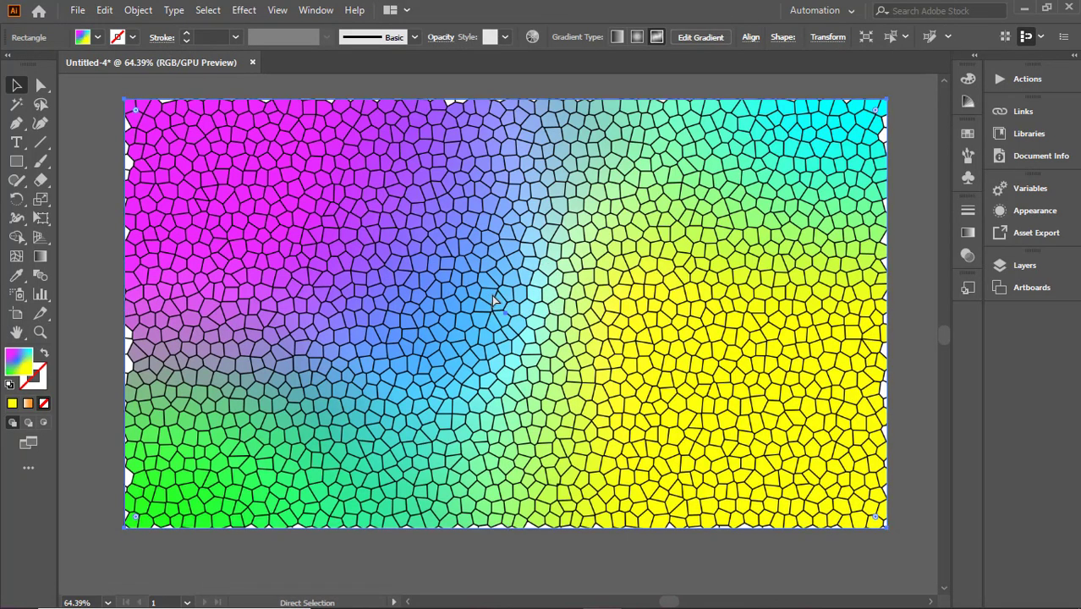
Draw a white rectangle over the middle of the stained-glass background, a bit under half its width and height.
{"action": "left_click", "coordinate": [507, 297]}
{"action": "mouse_move", "coordinate": [510, 297]}
{"action": "left_mouse_down"}
{"action": "mouse_move", "coordinate": [496, 293]}
{"action": "mouse_move", "coordinate": [527, 298]}
{"action": "mouse_move", "coordinate": [519, 302]}
{"action": "left_mouse_up"}
{"action": "left_click", "coordinate": [17, 161]}
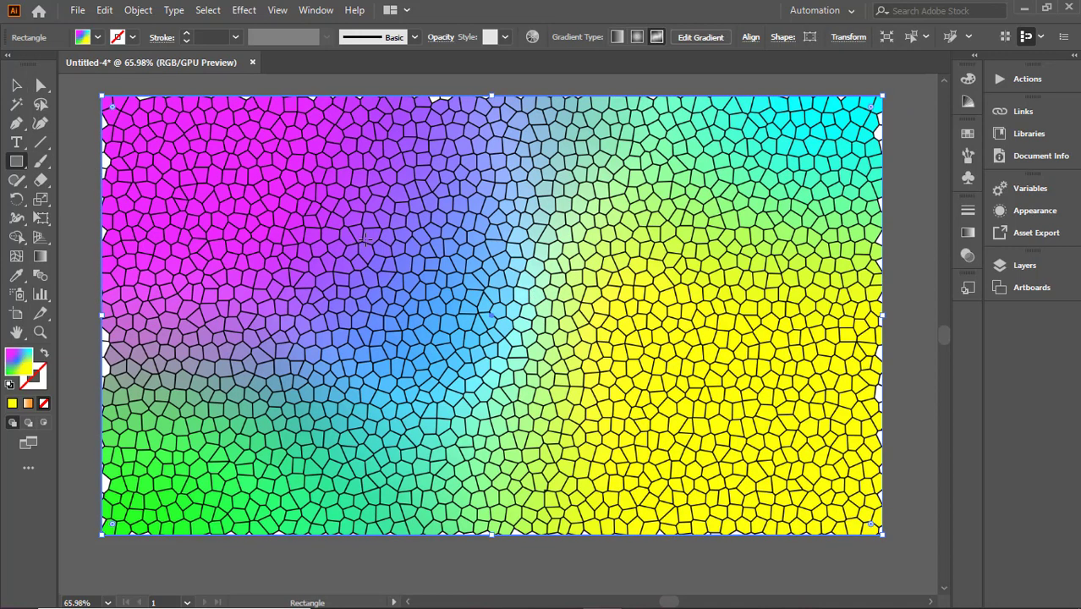
{"action": "left_click_drag", "start_coordinate": [368, 232], "coordinate": [665, 417]}
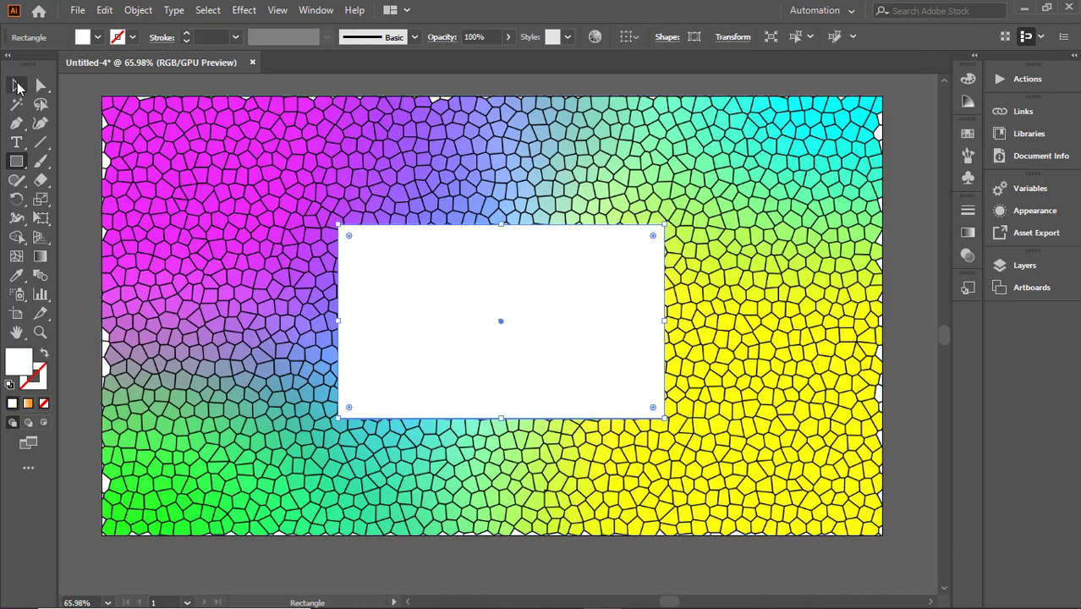
{"action": "key", "text": "v"}
Fill the white rectangle in the middle of the artwork with bright blue 3B3BFF.
{"action": "double_click", "coordinate": [22, 367]}
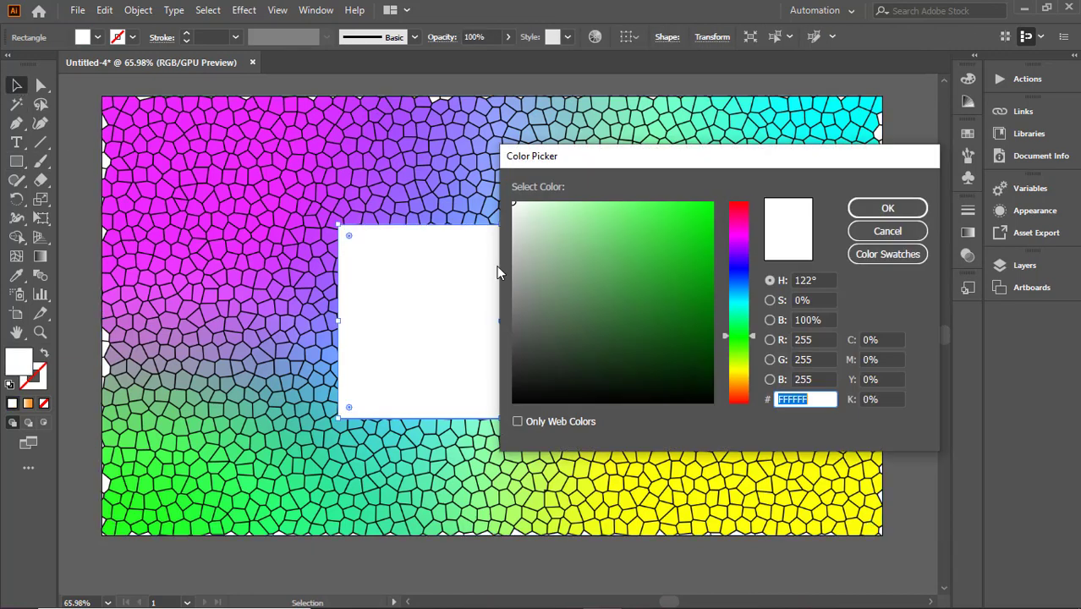
{"action": "left_click", "coordinate": [742, 269]}
{"action": "left_click_drag", "start_coordinate": [700, 228], "coordinate": [674, 201]}
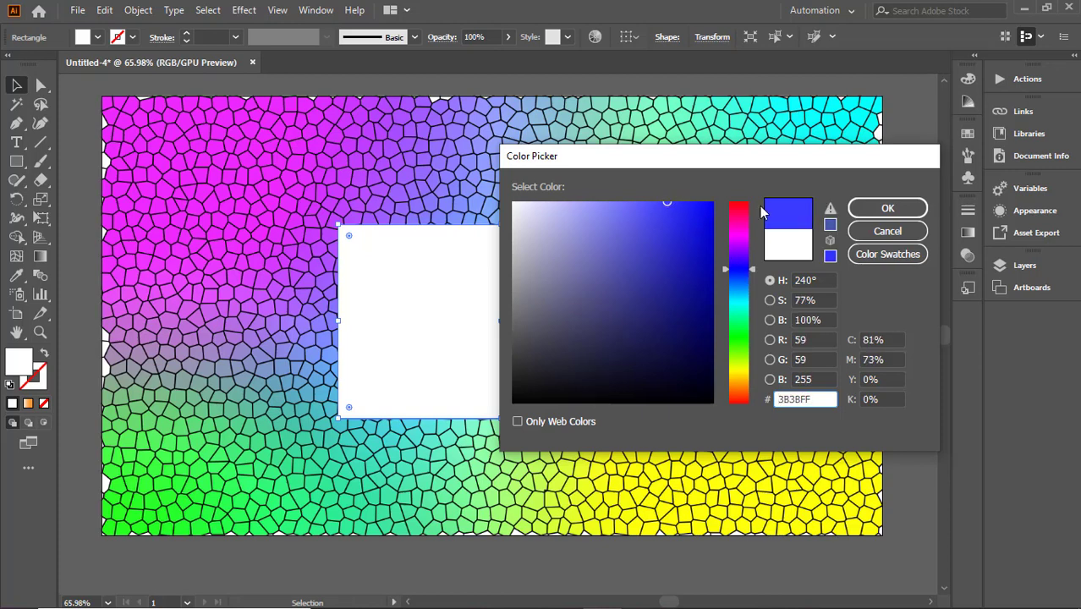
{"action": "left_click", "coordinate": [878, 211]}
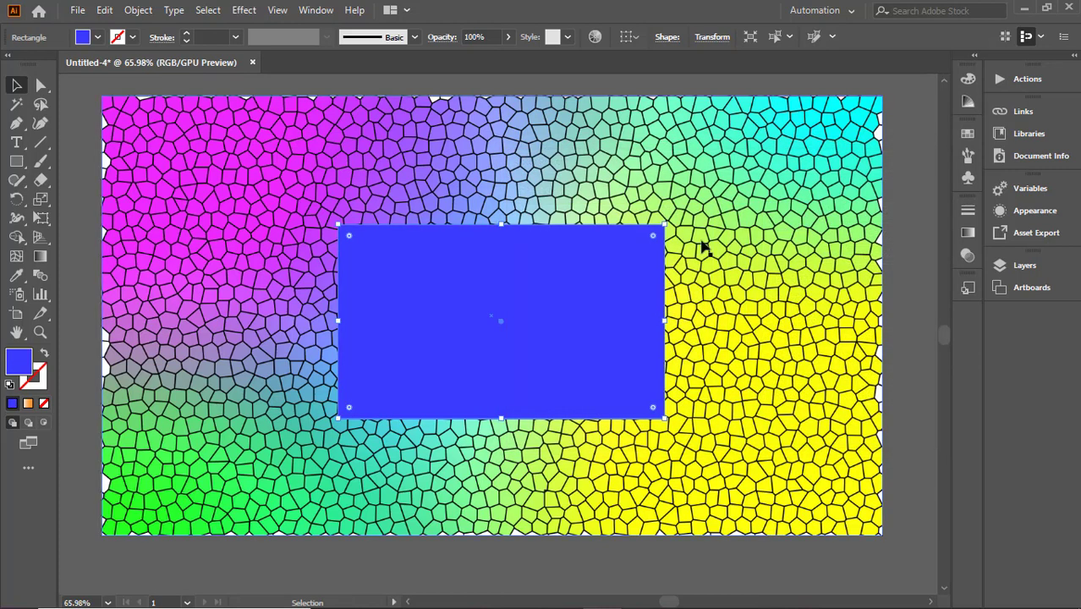
Lower the blue rectangle's opacity to 42%.
{"action": "left_click", "coordinate": [965, 256]}
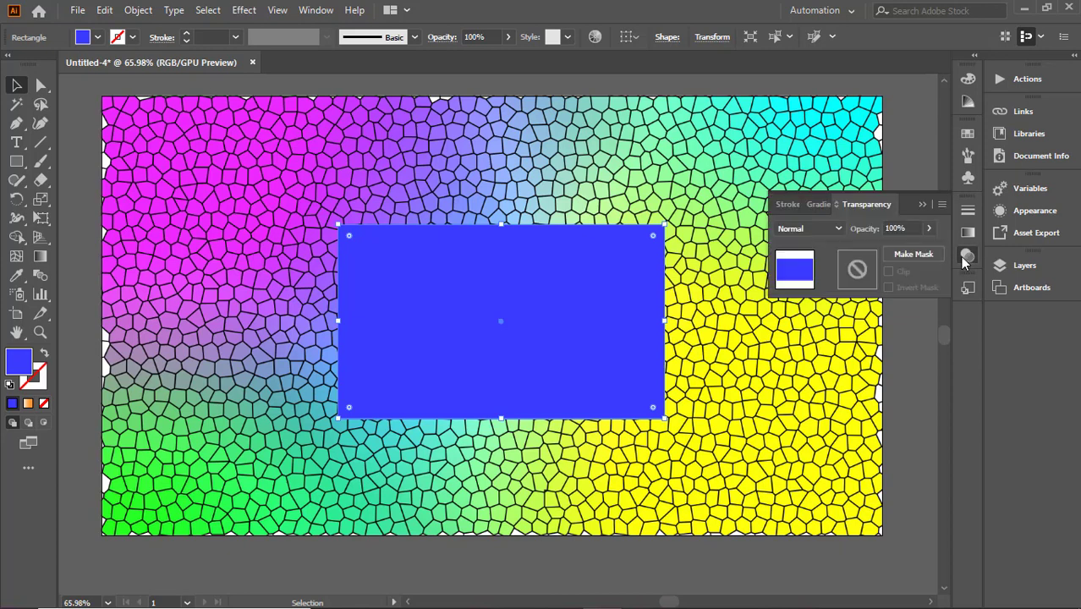
{"action": "left_click", "coordinate": [929, 229]}
{"action": "left_click_drag", "start_coordinate": [930, 251], "coordinate": [895, 256]}
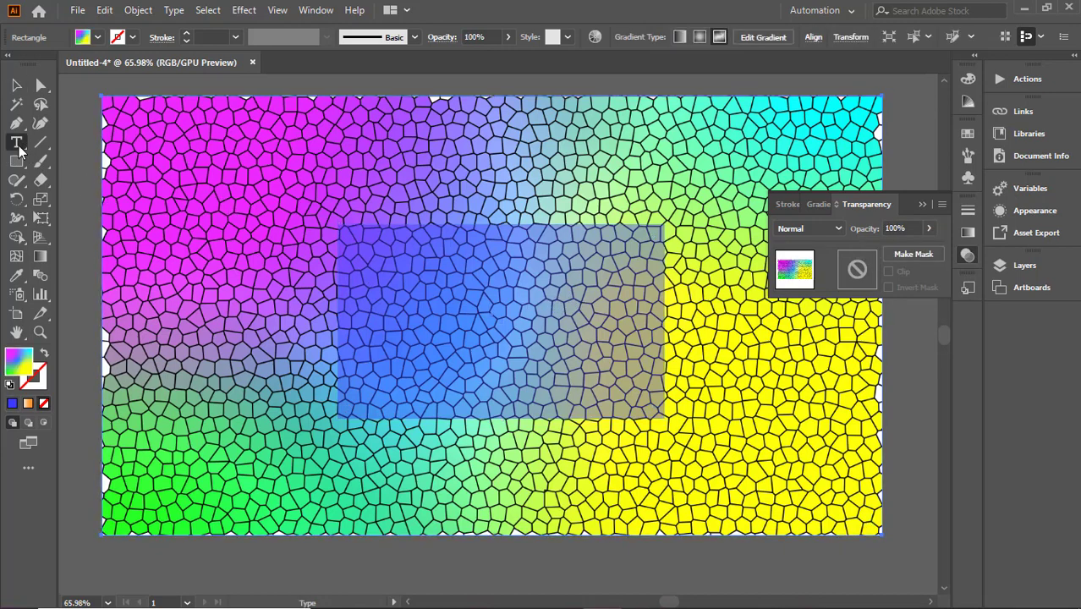
Add the text "colorful" at 72 pt in the upper part of the translucent blue rectangle.
{"action": "left_click", "coordinate": [18, 146]}
{"action": "left_click", "coordinate": [377, 281]}
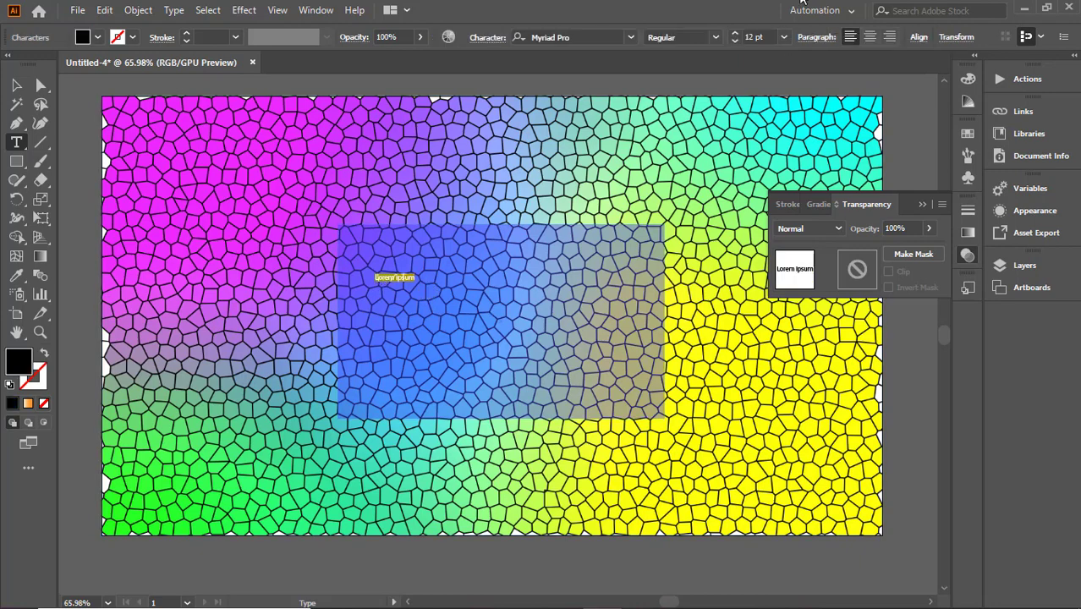
{"action": "left_click", "coordinate": [784, 37]}
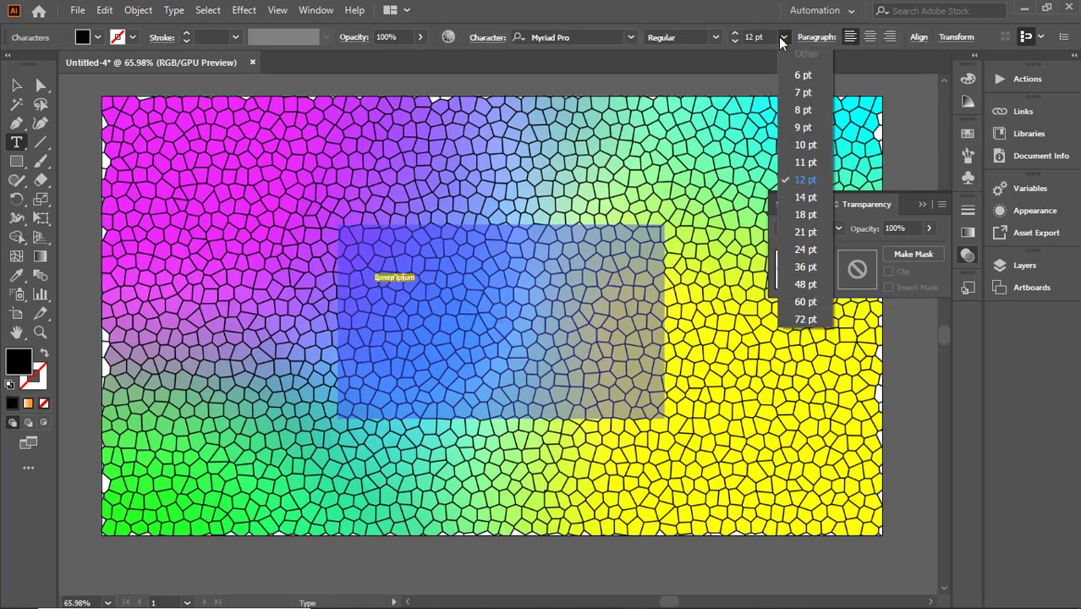
{"action": "left_click", "coordinate": [805, 318]}
{"action": "type", "text": "co"}
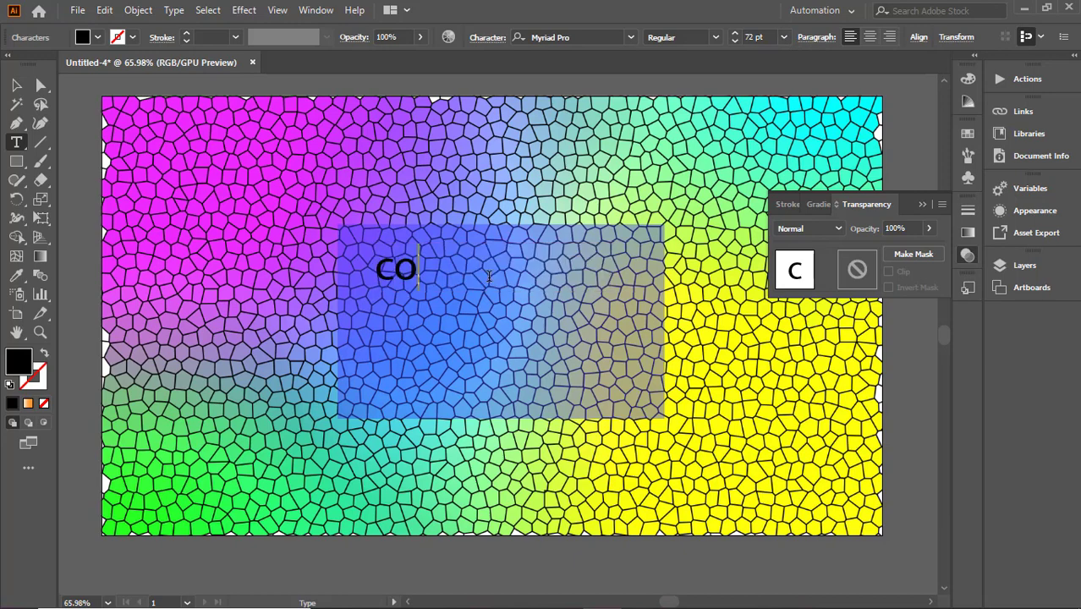
{"action": "type", "text": "lor"}
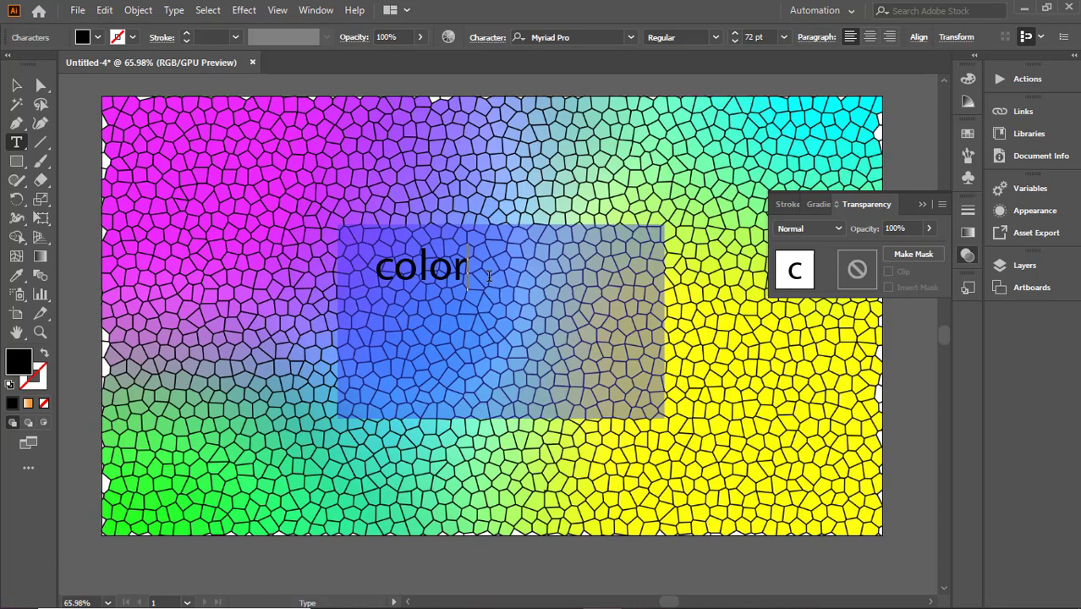
{"action": "type", "text": "ful"}
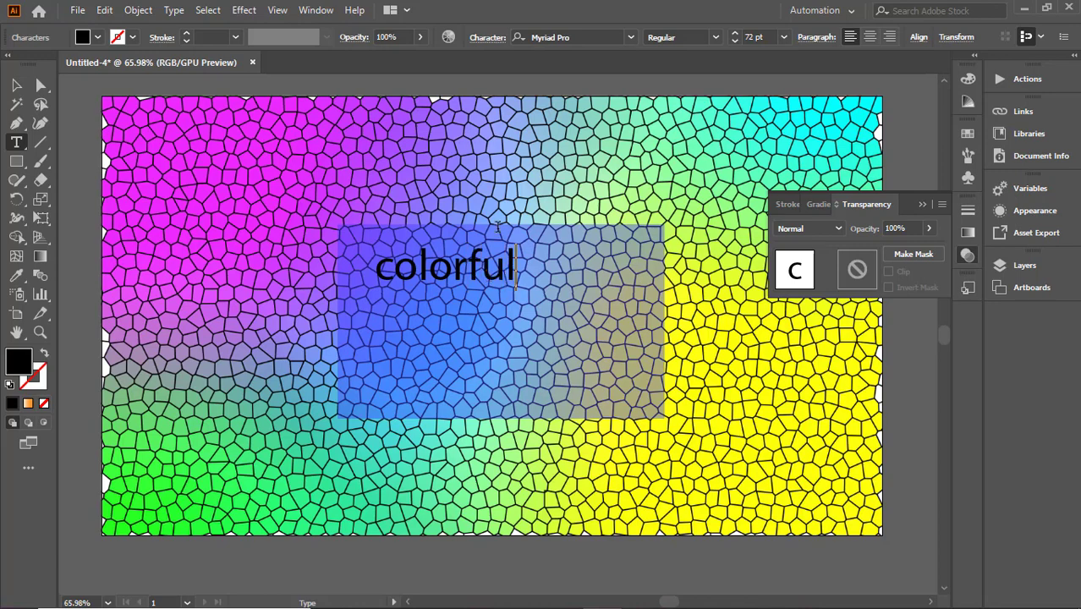
{"action": "key", "text": "Escape"}
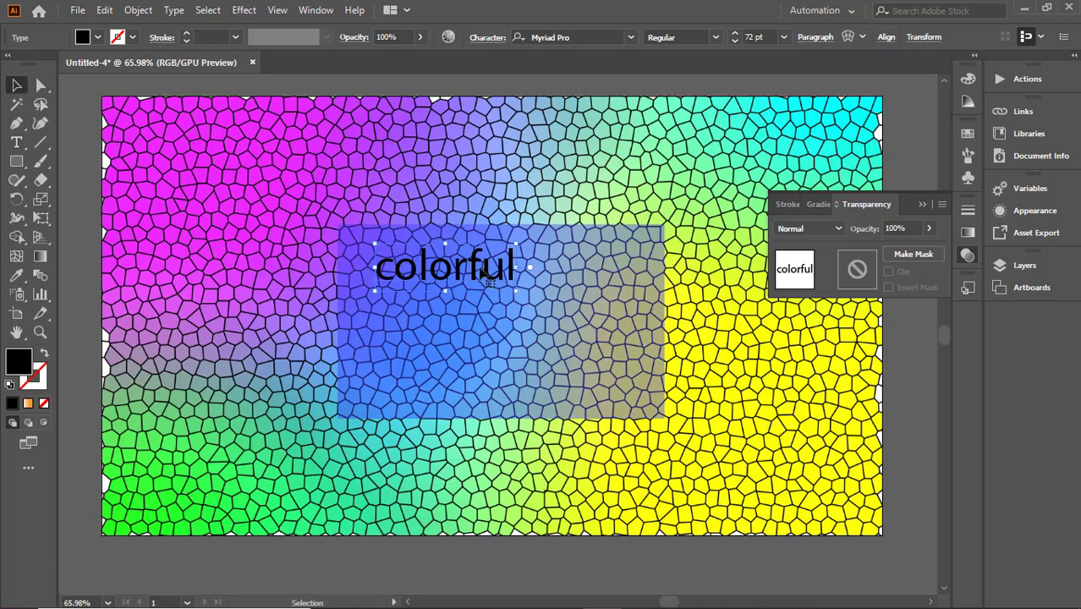
Duplicate the "colorful" text directly below itself and fill both copies with off-white F4F4F4.
{"action": "left_click_drag", "start_coordinate": [486, 278], "coordinate": [551, 317]}
{"action": "key", "text": "ctrl+a"}
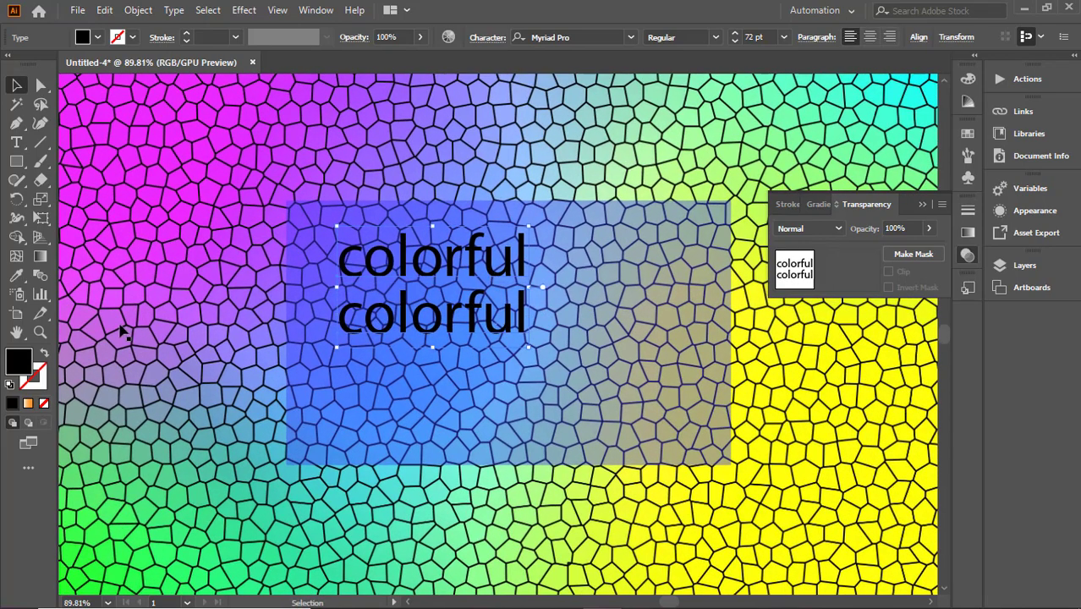
{"action": "double_click", "coordinate": [15, 361]}
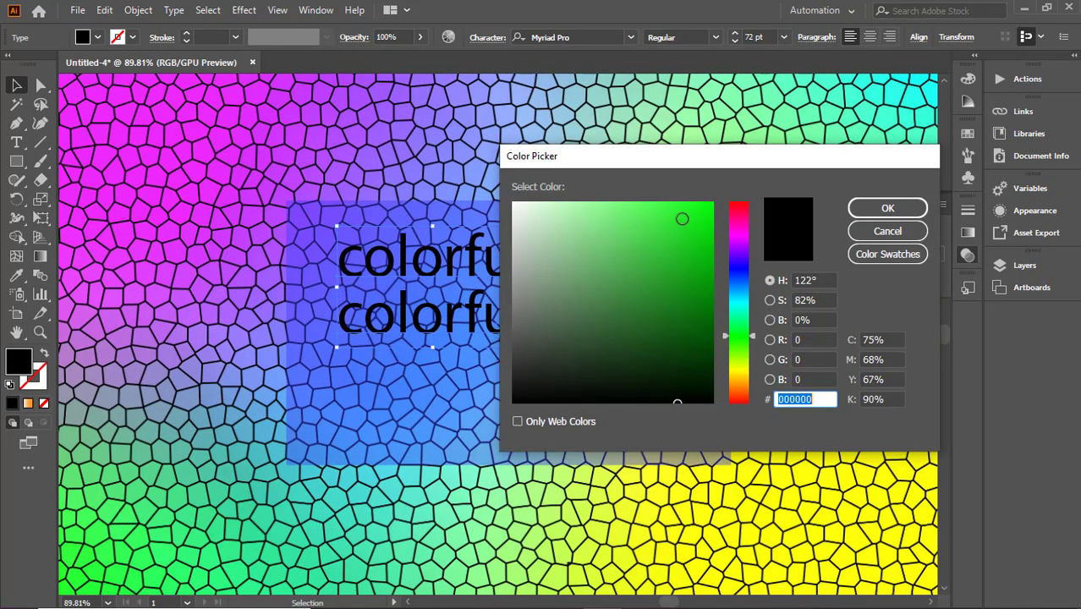
{"action": "mouse_move", "coordinate": [682, 218]}
{"action": "left_mouse_down"}
{"action": "mouse_move", "coordinate": [512, 228]}
{"action": "mouse_move", "coordinate": [550, 212]}
{"action": "mouse_move", "coordinate": [512, 209]}
{"action": "left_mouse_up"}
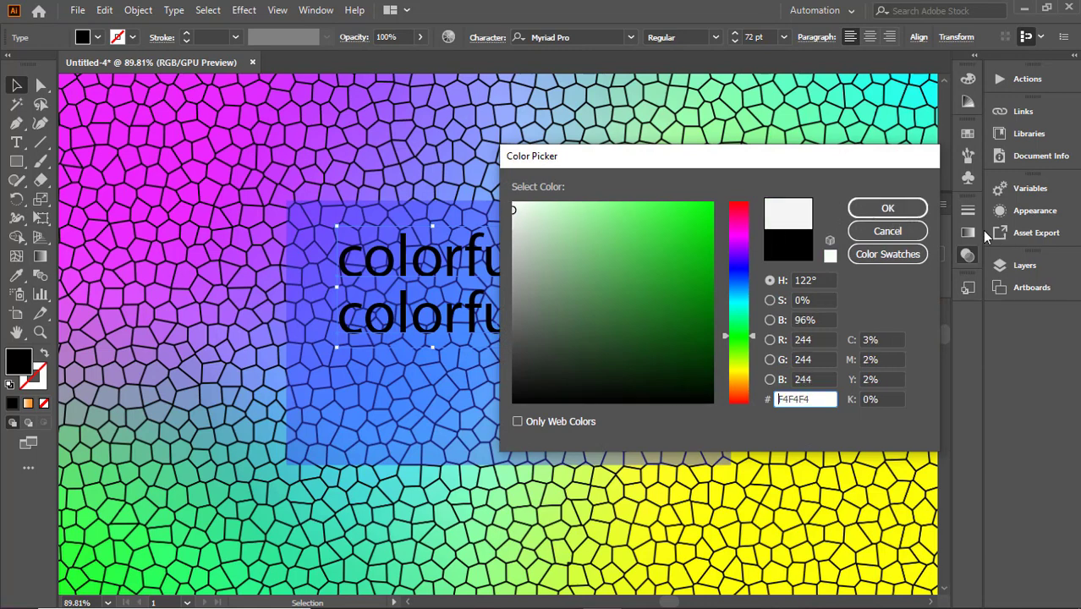
{"action": "left_click", "coordinate": [880, 216]}
{"action": "left_click", "coordinate": [560, 289]}
Replace the wording of the lower "colorful" copy with "pattern".
{"action": "double_click", "coordinate": [520, 318]}
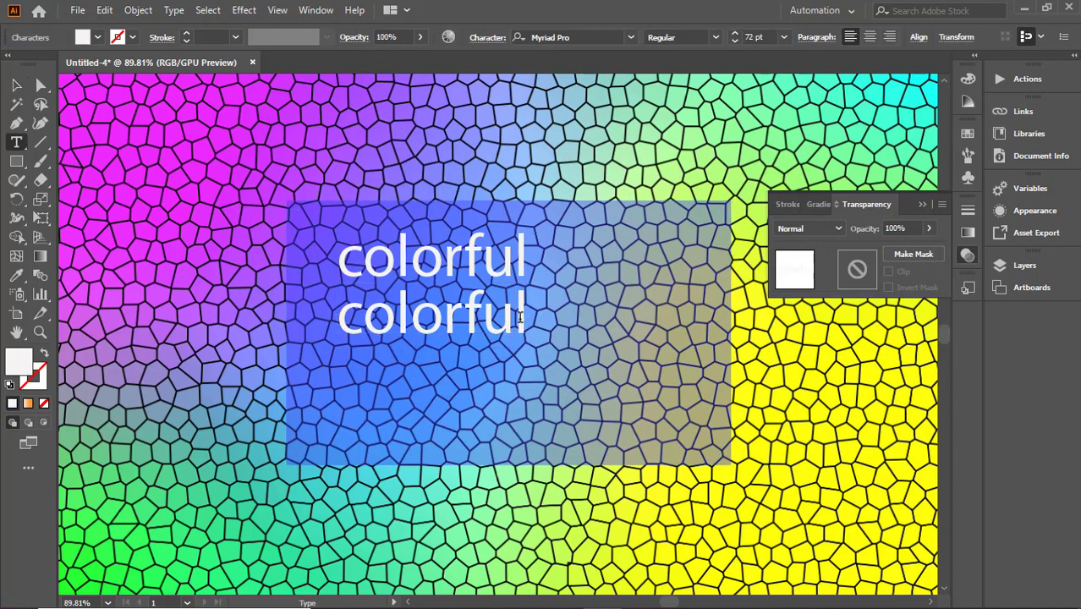
{"action": "left_click_drag", "start_coordinate": [524, 315], "coordinate": [312, 327]}
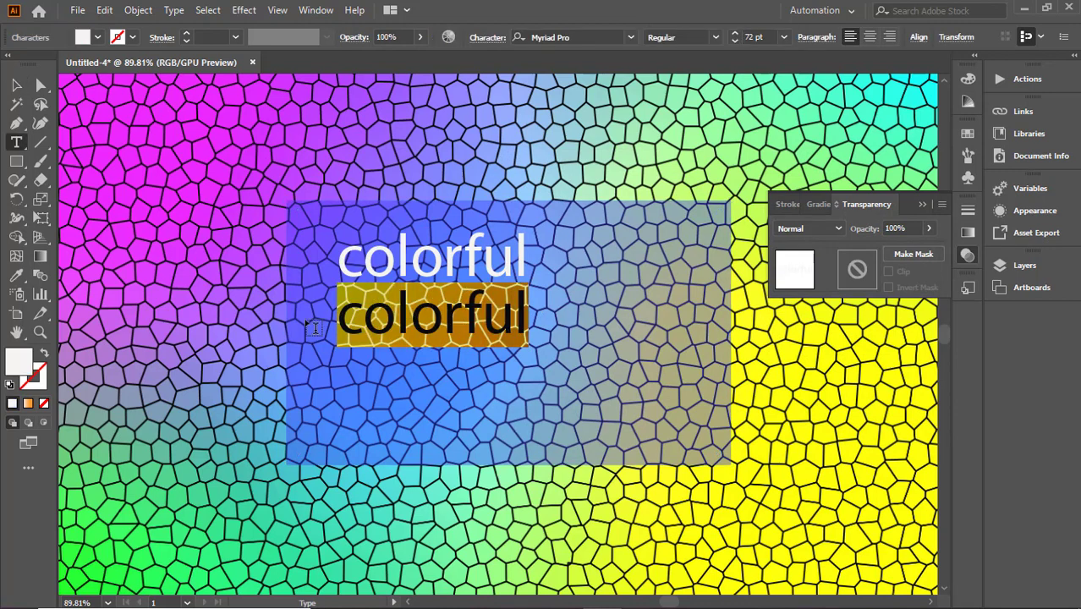
{"action": "type", "text": "patter"}
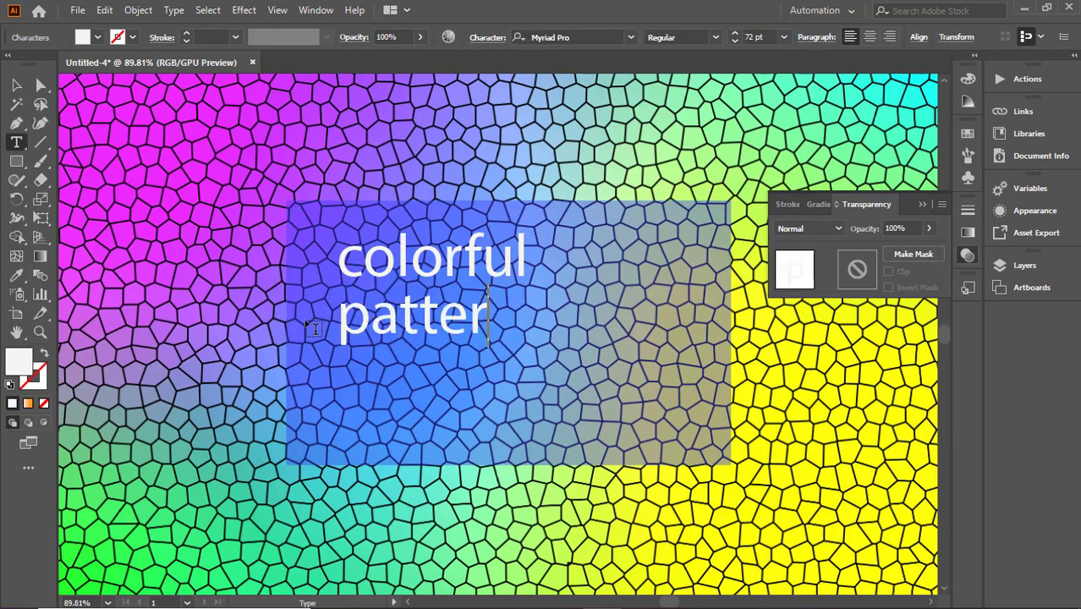
{"action": "type", "text": "n"}
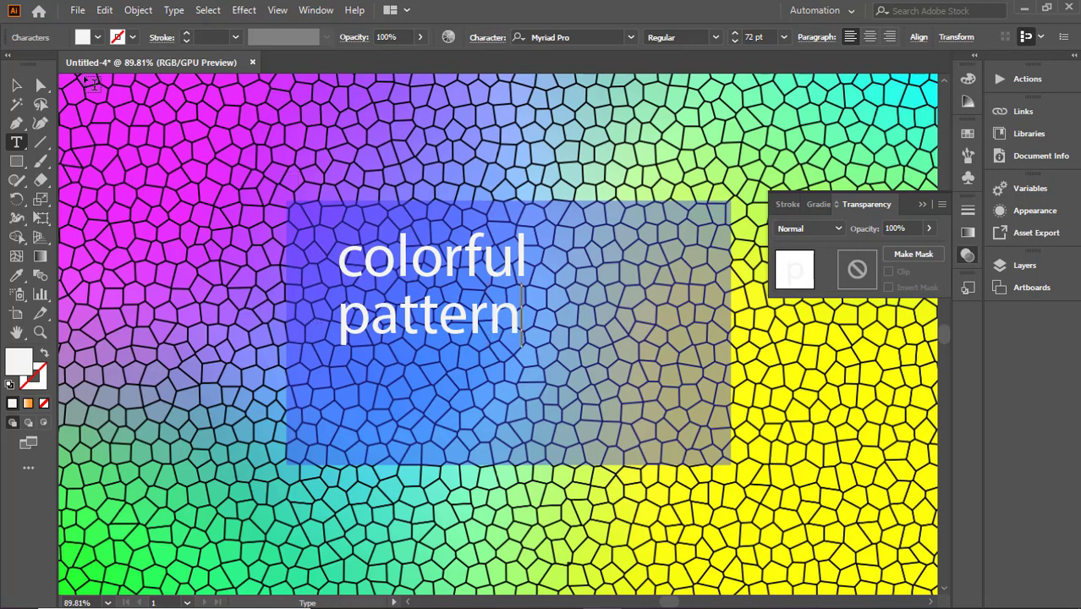
{"action": "left_click", "coordinate": [16, 84]}
Duplicate the "pattern" line directly below itself and change the copy's wording to "texture".
{"action": "left_click_drag", "start_coordinate": [423, 332], "coordinate": [423, 390]}
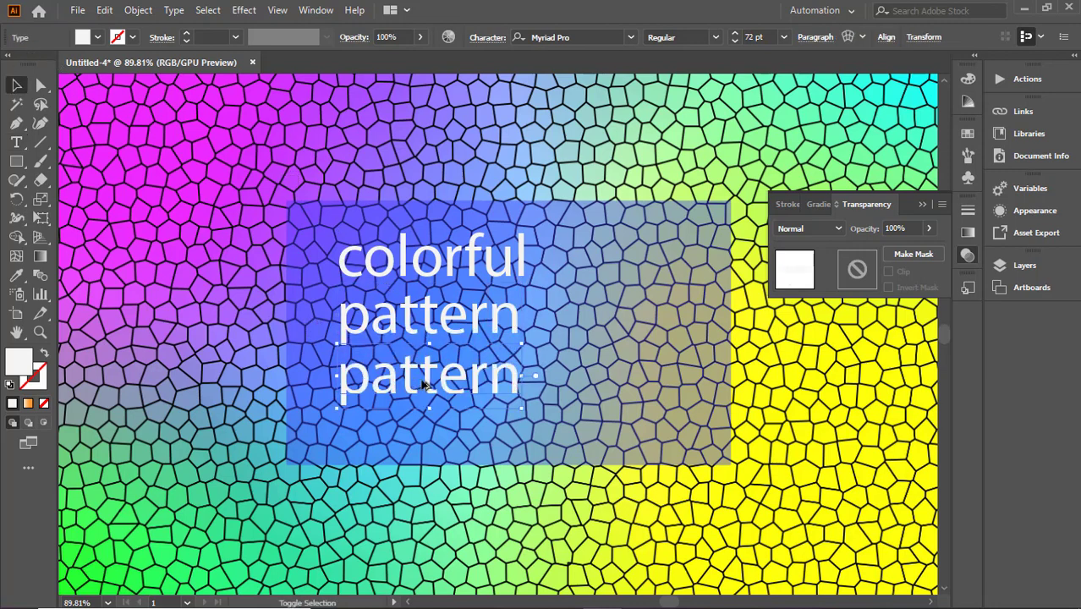
{"action": "double_click", "coordinate": [446, 383]}
{"action": "left_click_drag", "start_coordinate": [517, 383], "coordinate": [327, 370]}
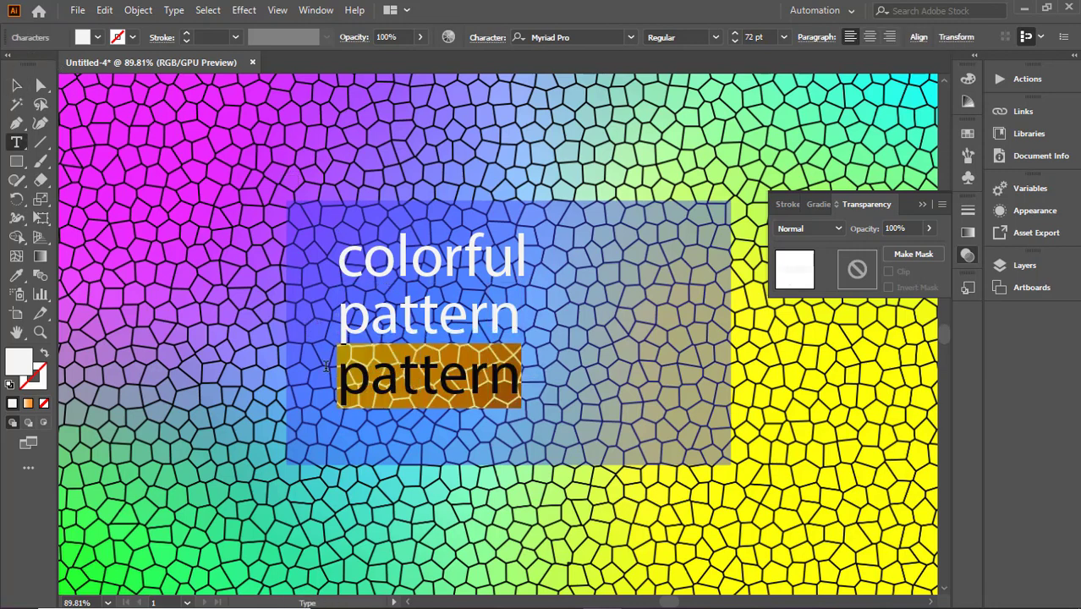
{"action": "type", "text": "t"}
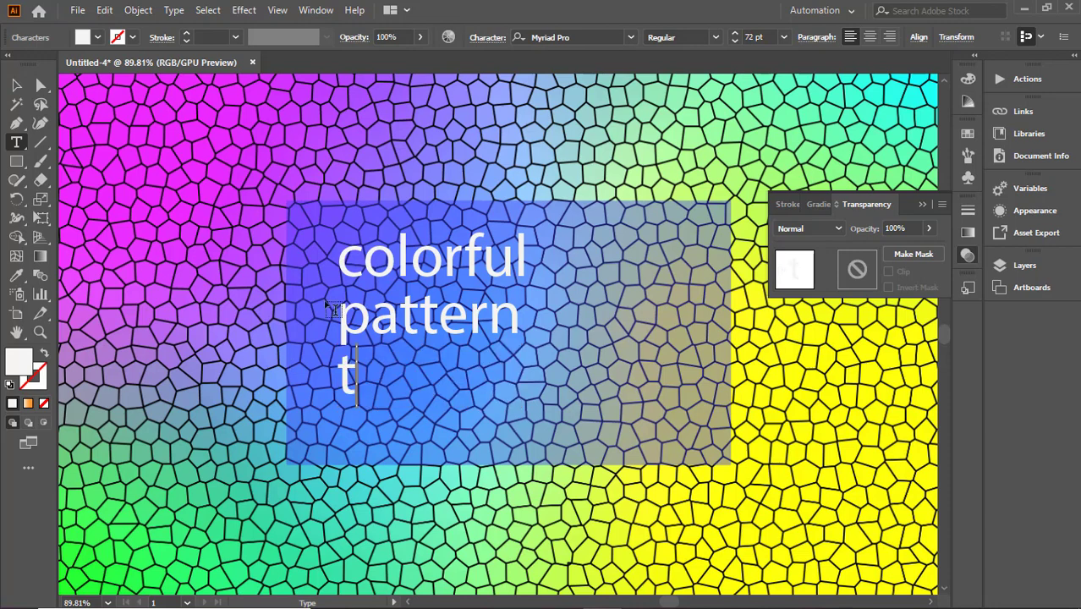
{"action": "type", "text": "ext"}
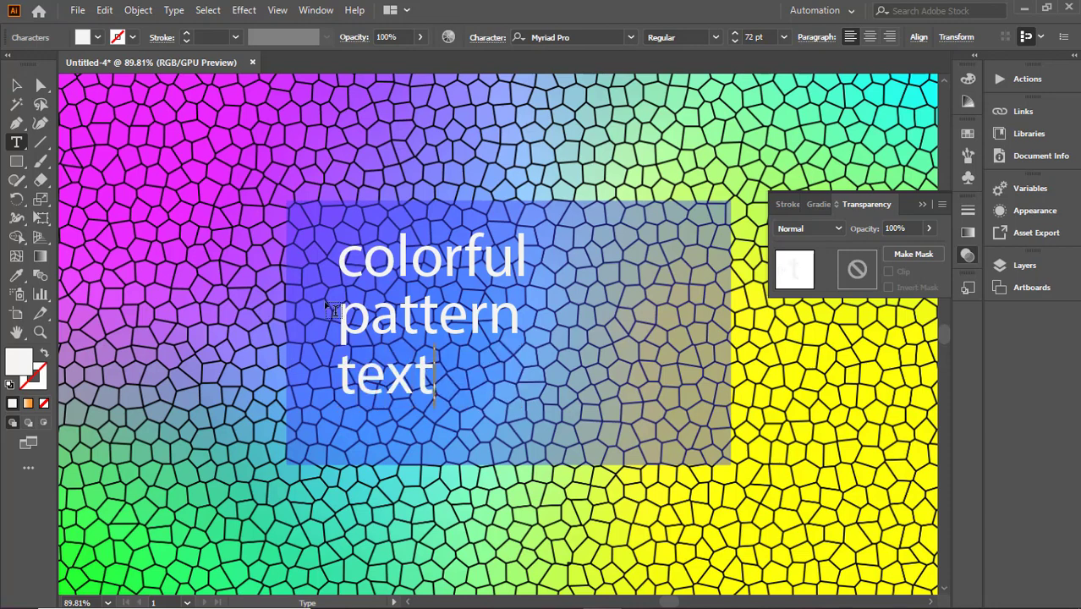
{"action": "type", "text": "ure"}
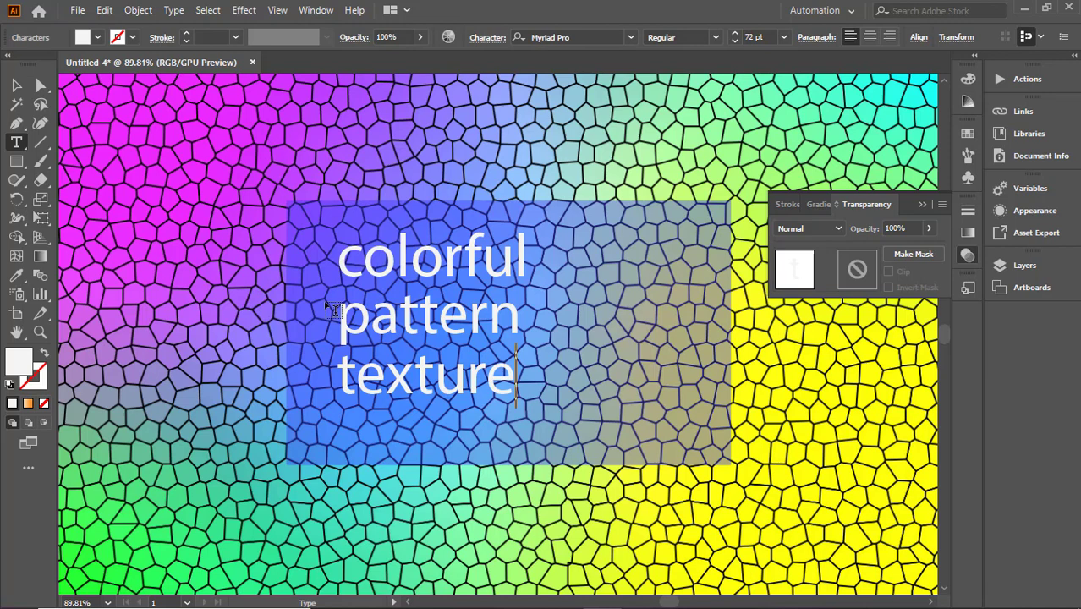
{"action": "left_click", "coordinate": [16, 84]}
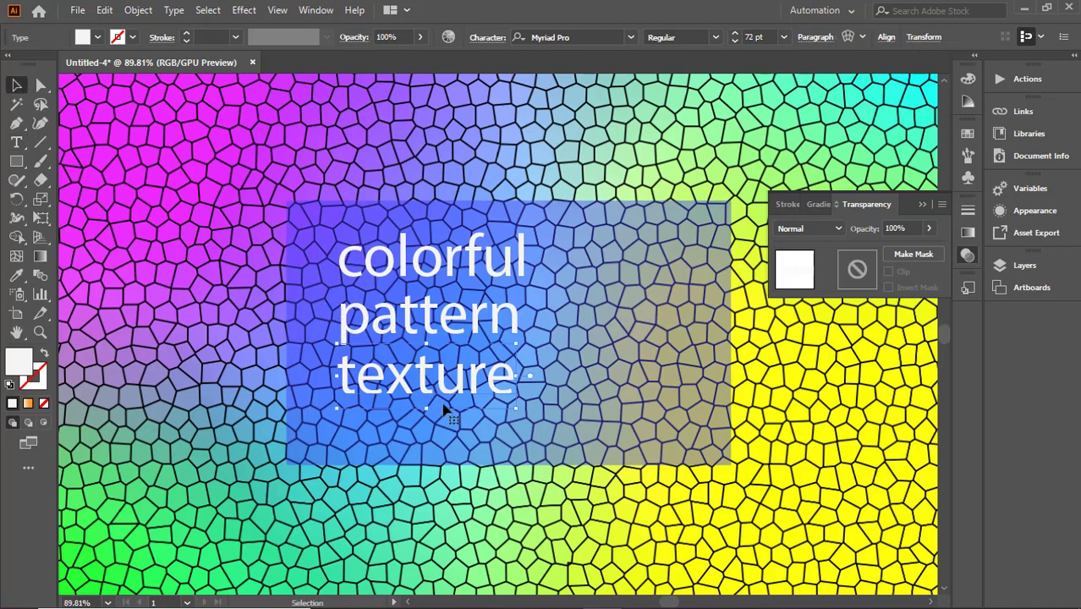
Duplicate the "texture" line directly below itself and change the copy's wording to "background".
{"action": "left_click_drag", "start_coordinate": [446, 410], "coordinate": [446, 463]}
{"action": "key", "text": "t"}
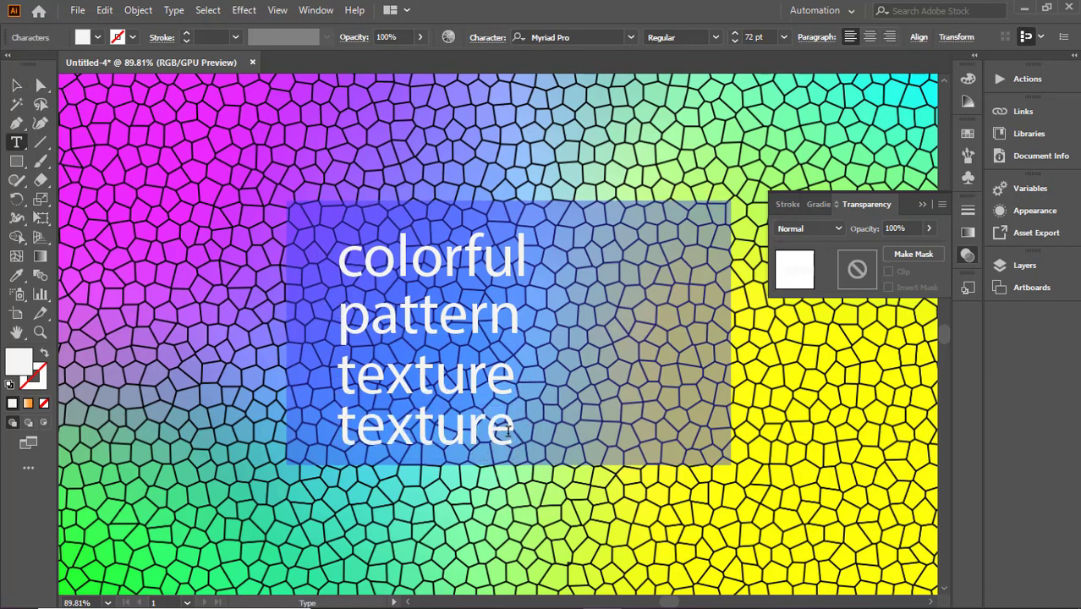
{"action": "left_click_drag", "start_coordinate": [508, 431], "coordinate": [340, 391]}
{"action": "type", "text": "b"}
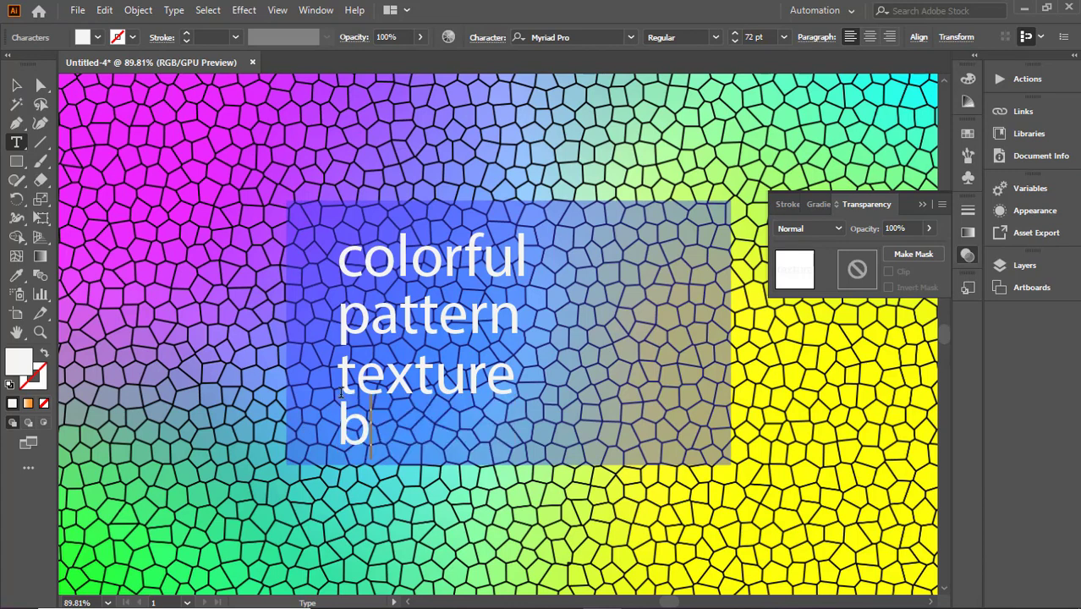
{"action": "type", "text": "ack"}
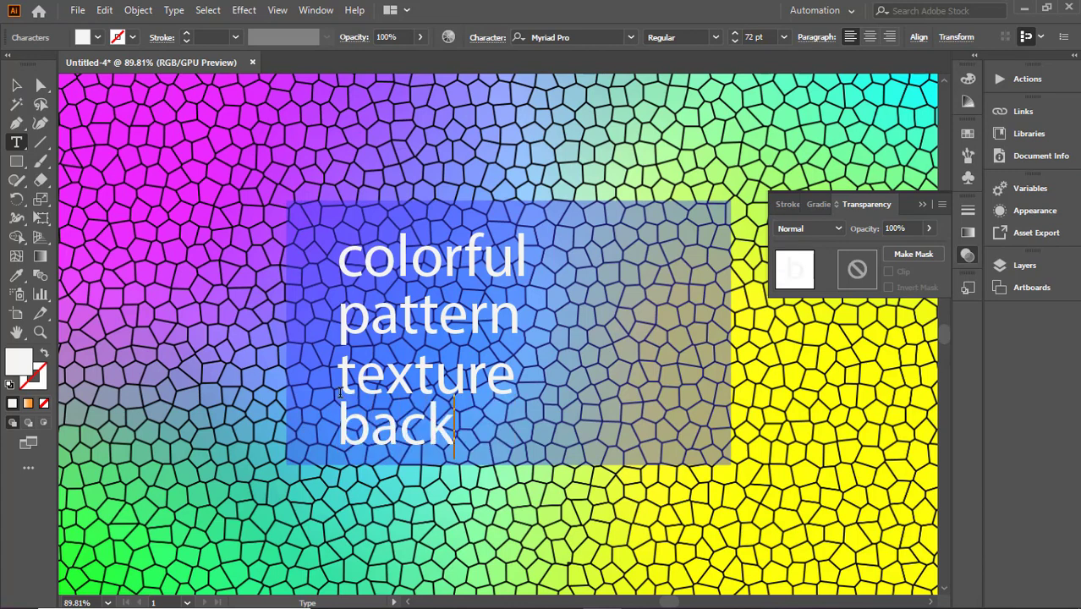
{"action": "type", "text": "gro"}
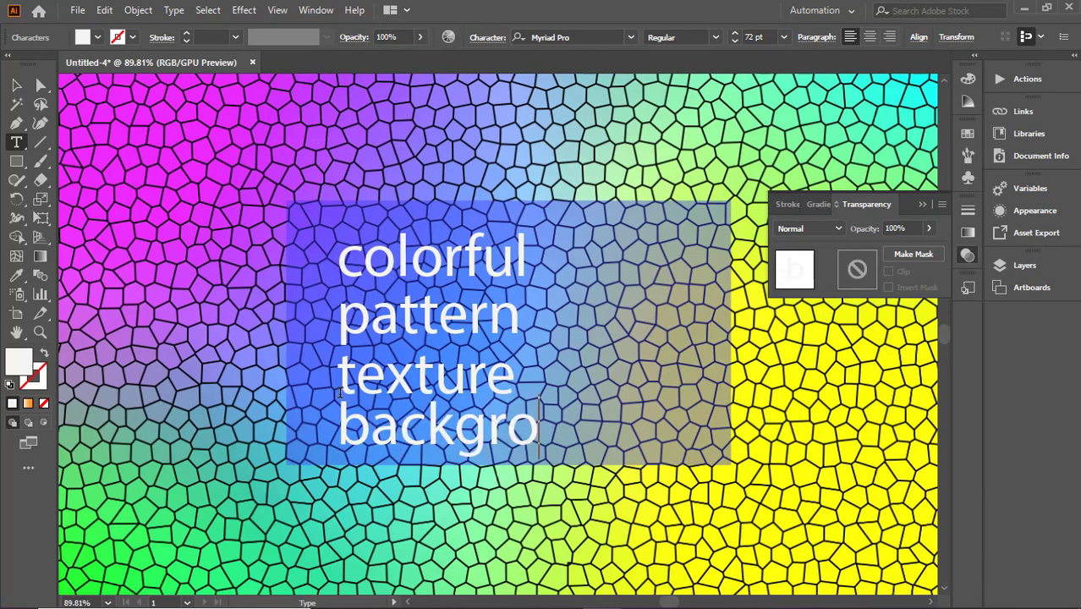
{"action": "type", "text": "und"}
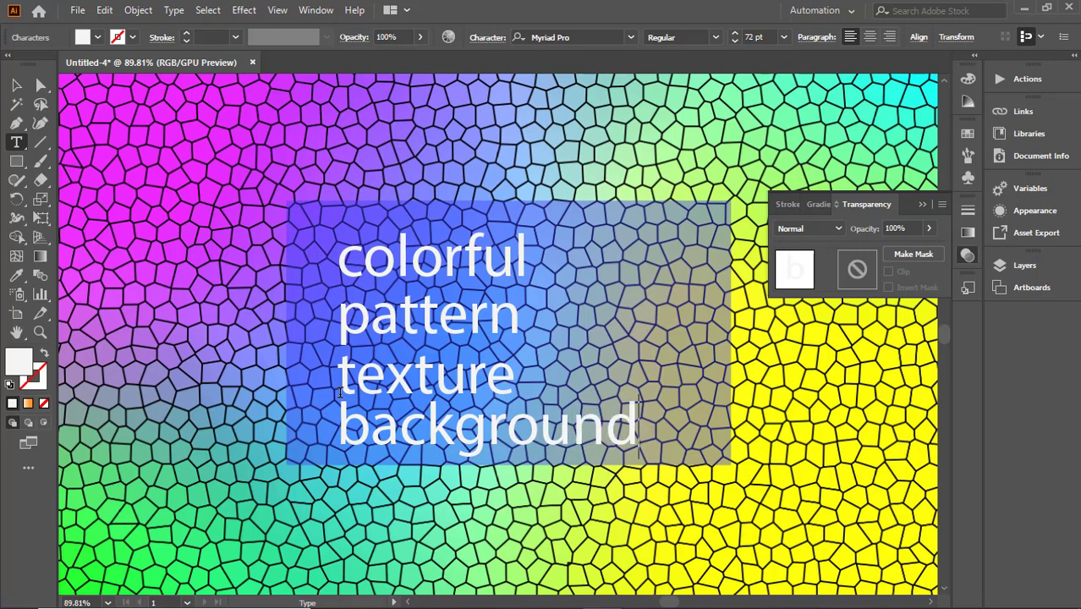
{"action": "left_click", "coordinate": [16, 85]}
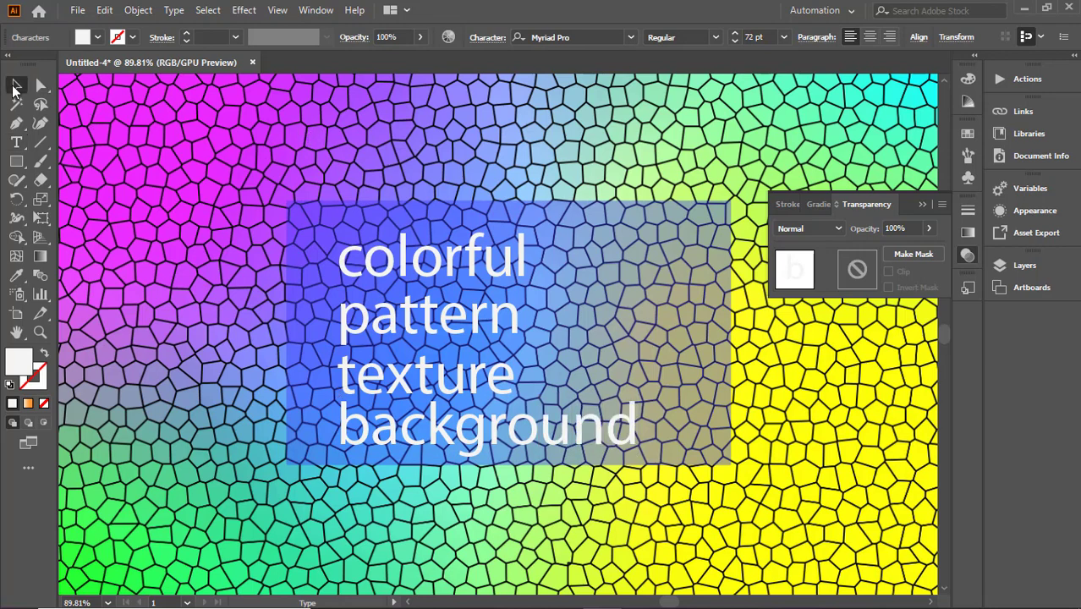
Select all four text lines and set their font to Ethnocentric Regular.
{"action": "left_click", "coordinate": [432, 375], "text": "shift"}
{"action": "left_click", "coordinate": [443, 314], "text": "shift"}
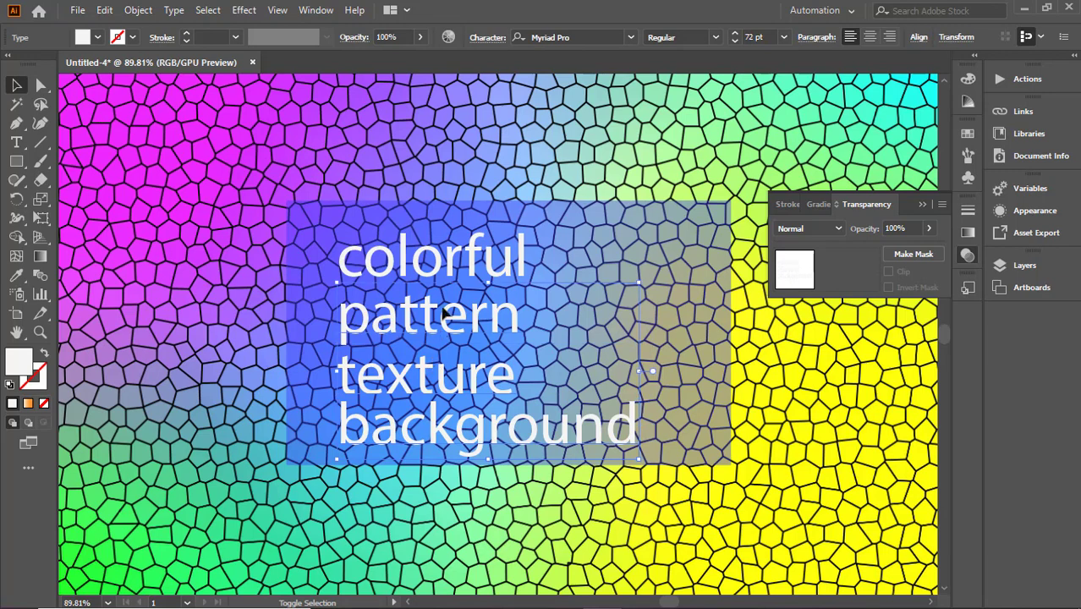
{"action": "left_click", "coordinate": [446, 282], "text": "shift"}
{"action": "left_click", "coordinate": [577, 35]}
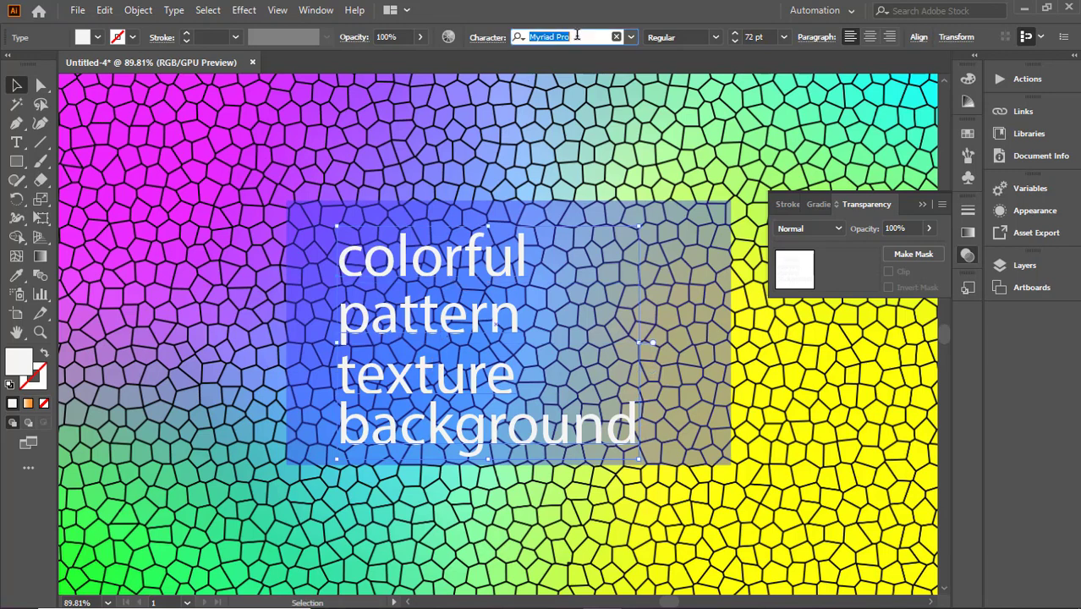
{"action": "type", "text": "eth"}
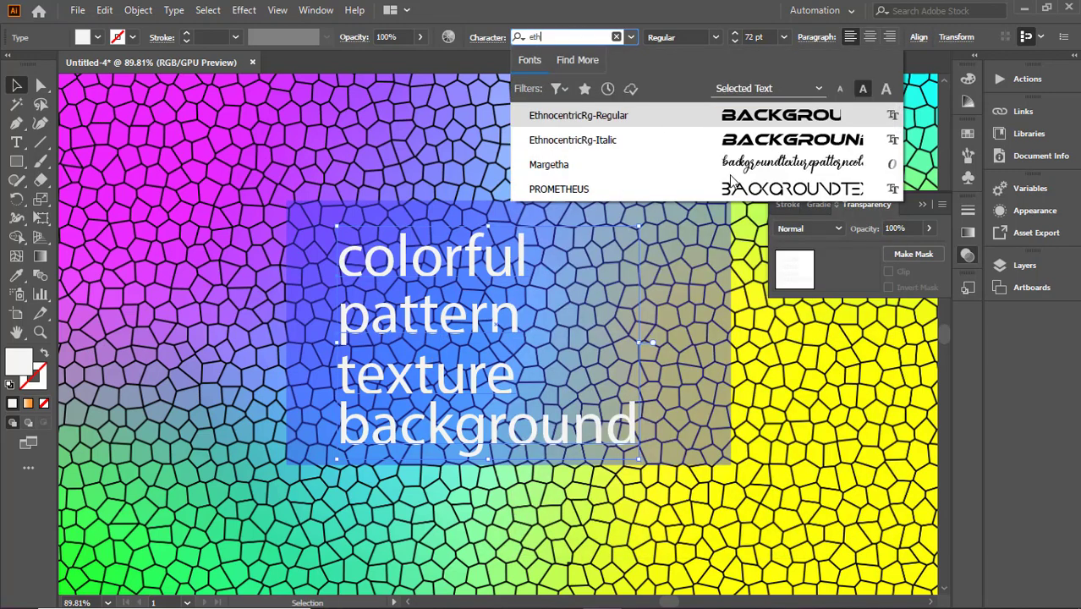
{"action": "left_click", "coordinate": [721, 115]}
Scale the four text lines to about 58.54 pt near the rectangle's left edge, and move the "background" line slightly down.
{"action": "left_click_drag", "start_coordinate": [574, 319], "coordinate": [459, 322]}
{"action": "left_click_drag", "start_coordinate": [763, 343], "coordinate": [740, 338]}
{"action": "left_click_drag", "start_coordinate": [520, 272], "coordinate": [536, 246]}
{"action": "left_click", "coordinate": [599, 412]}
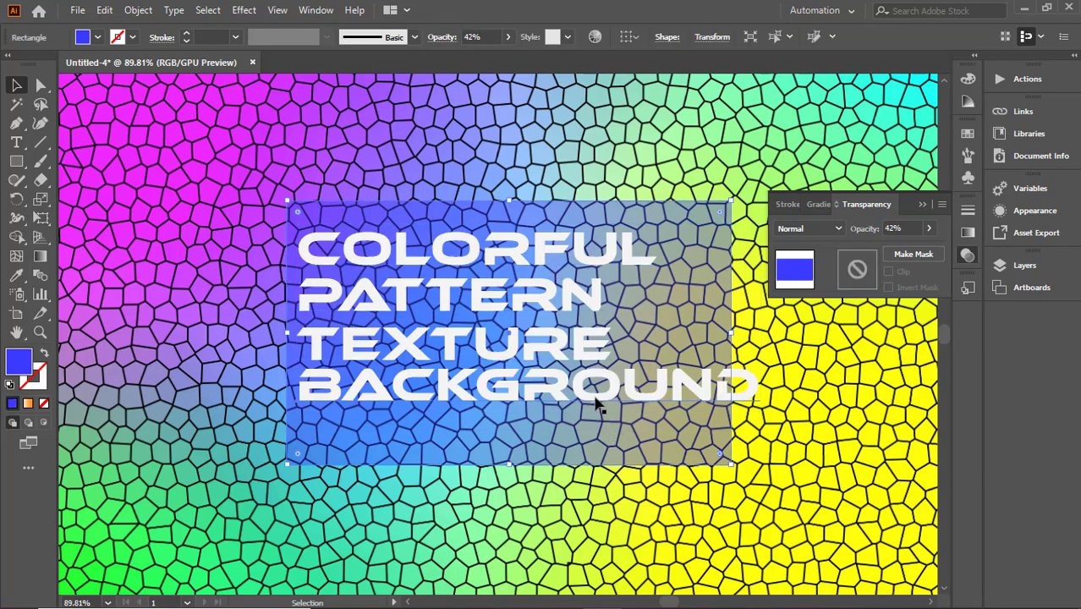
{"action": "left_click_drag", "start_coordinate": [599, 408], "coordinate": [595, 433]}
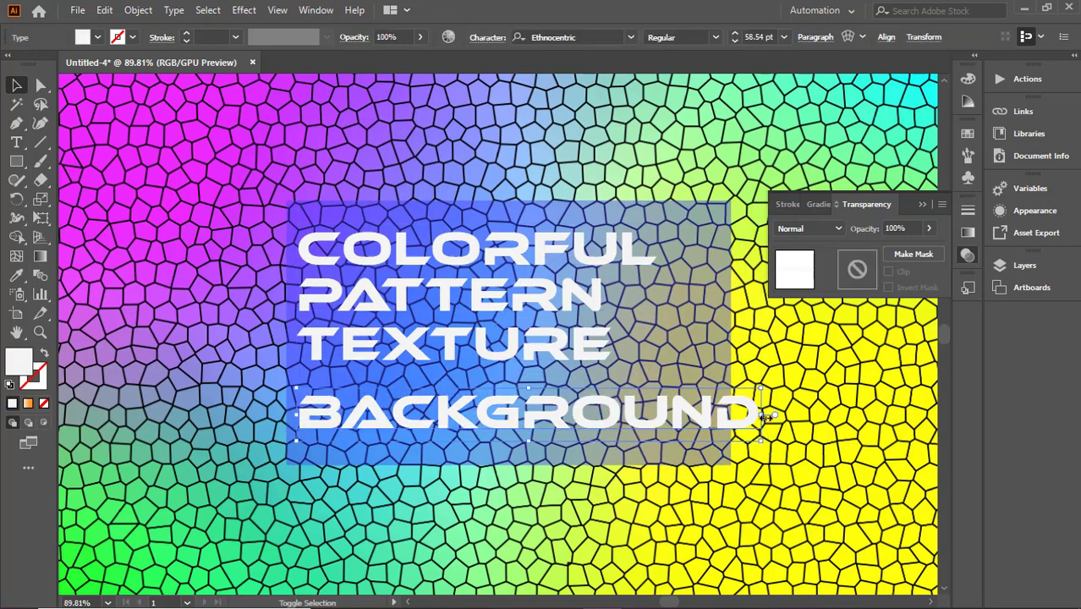
Scale the "background" line down to 54.35 pt to fit the rectangle's width, and convert all four text lines to outlines.
{"action": "left_click_drag", "start_coordinate": [764, 416], "coordinate": [729, 414]}
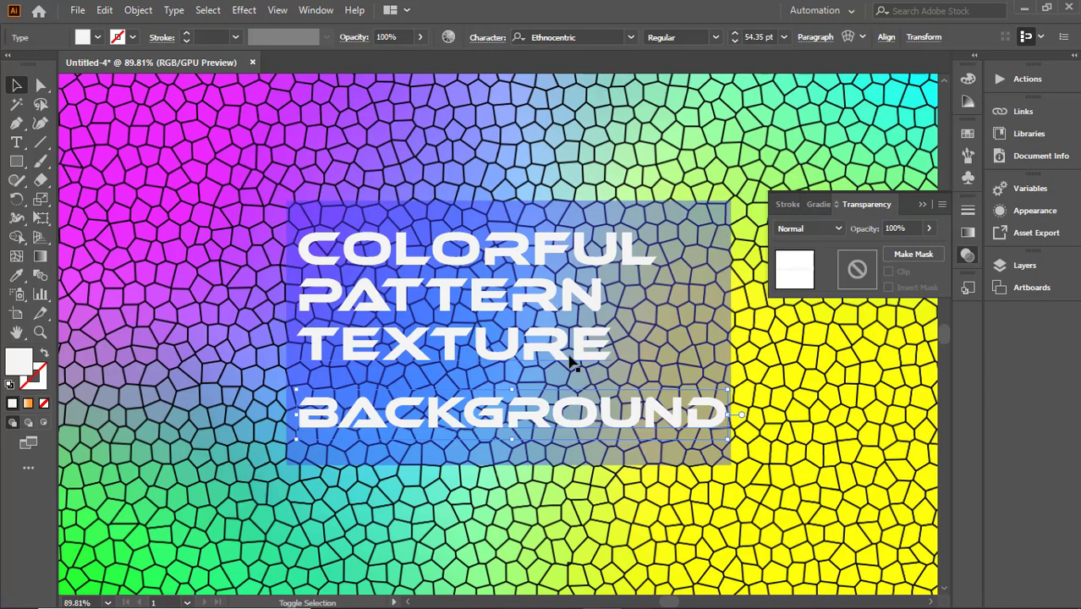
{"action": "left_click", "coordinate": [554, 311], "text": "shift"}
{"action": "right_click", "coordinate": [546, 264]}
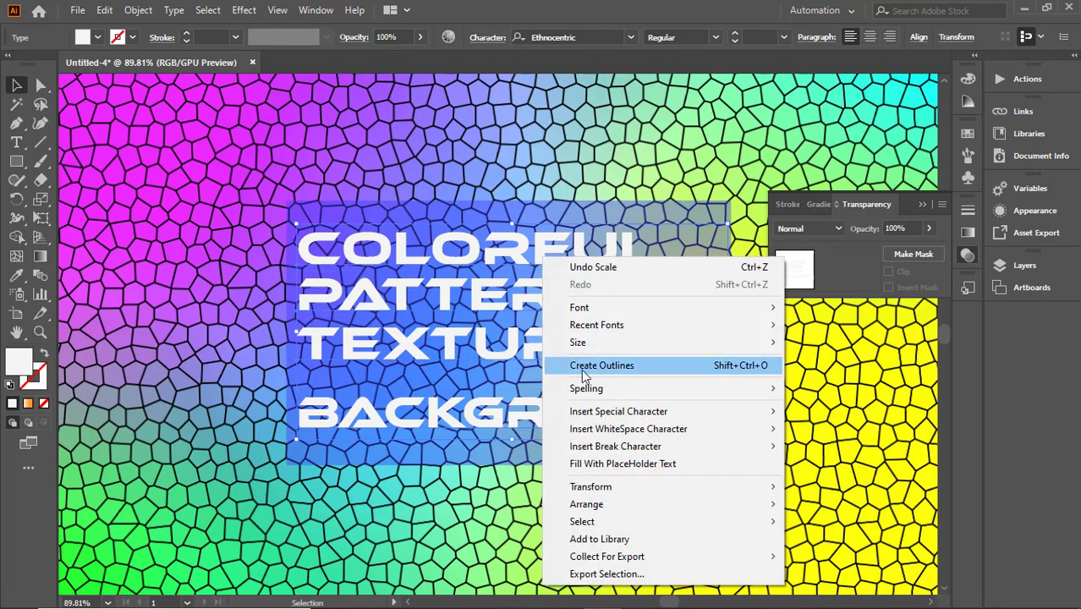
{"action": "left_click", "coordinate": [586, 366]}
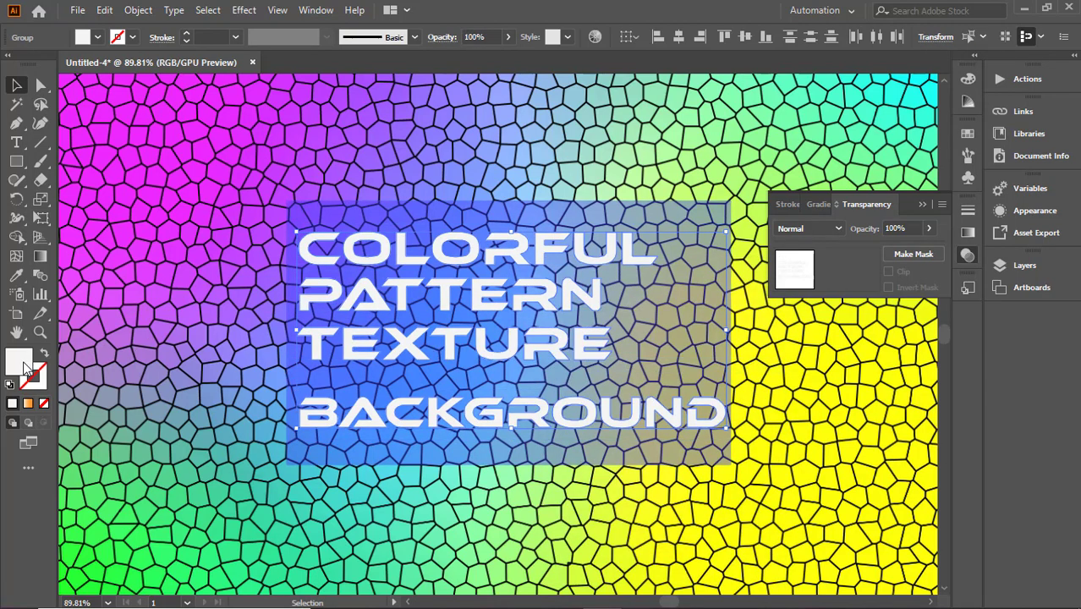
Fill the outlined title text with dark green, hex 007C03.
{"action": "double_click", "coordinate": [23, 366]}
{"action": "mouse_move", "coordinate": [588, 287]}
{"action": "left_mouse_down"}
{"action": "mouse_move", "coordinate": [700, 277]}
{"action": "mouse_move", "coordinate": [714, 304]}
{"action": "left_mouse_up"}
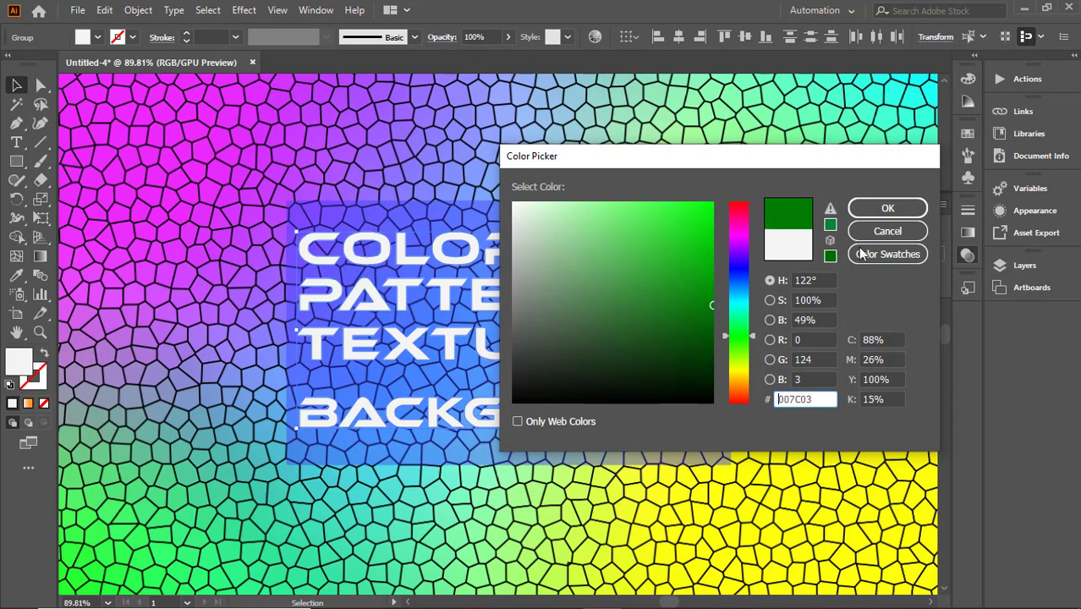
{"action": "left_click", "coordinate": [866, 204]}
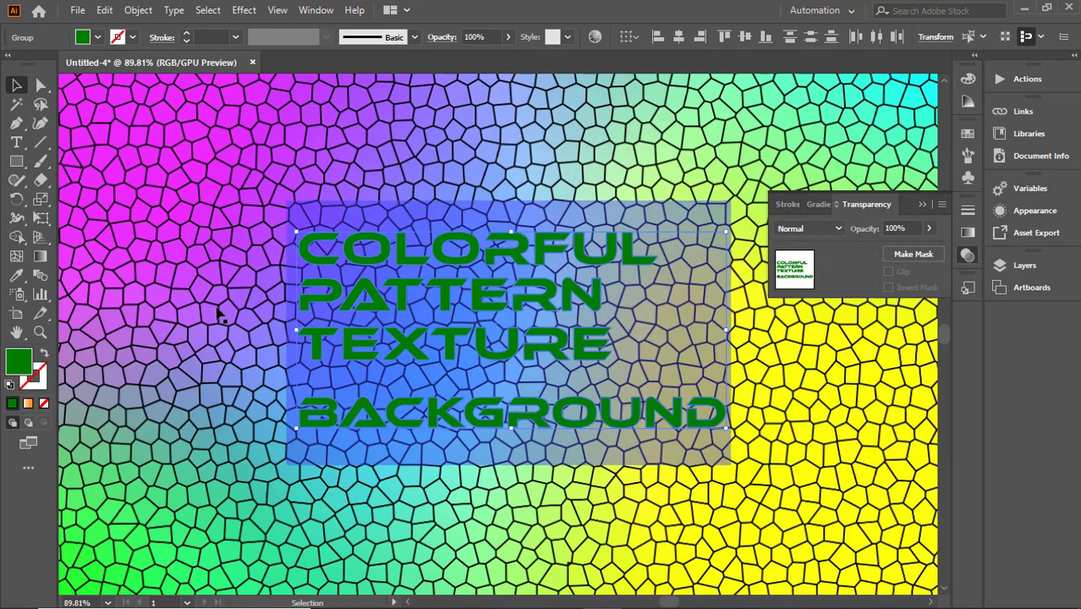
Fill the outlined title text with bright yellow.
{"action": "double_click", "coordinate": [12, 364]}
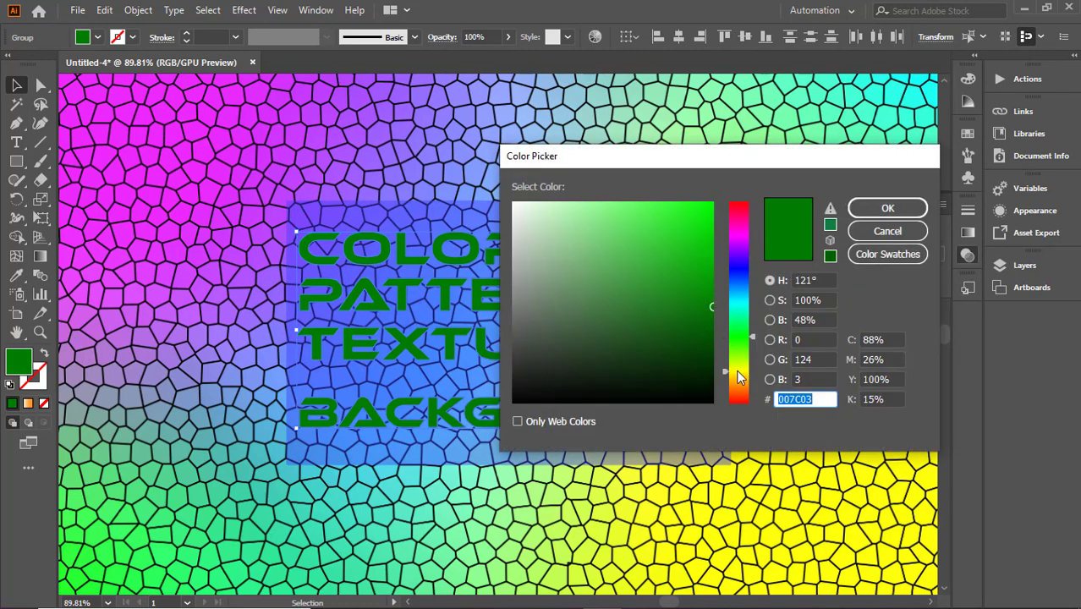
{"action": "left_click_drag", "start_coordinate": [738, 377], "coordinate": [738, 370]}
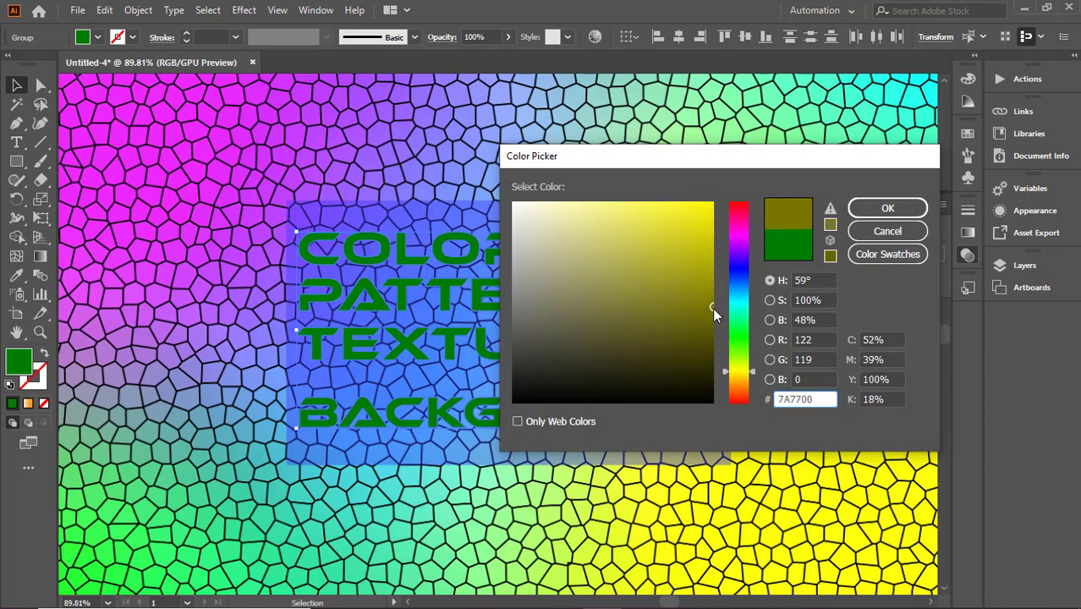
{"action": "left_click_drag", "start_coordinate": [694, 245], "coordinate": [706, 203]}
{"action": "left_click", "coordinate": [888, 209]}
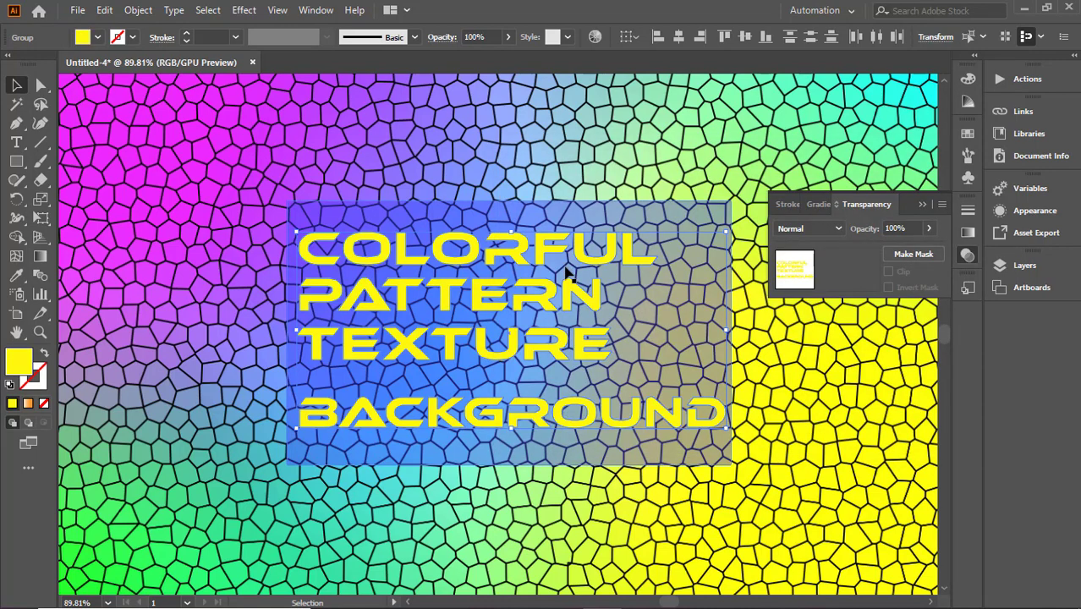
Apply a Drop Shadow effect to the yellow title text together with the translucent rectangle, using the dialog's preset settings.
{"action": "left_click", "coordinate": [655, 319], "text": "shift"}
{"action": "left_click", "coordinate": [315, 15]}
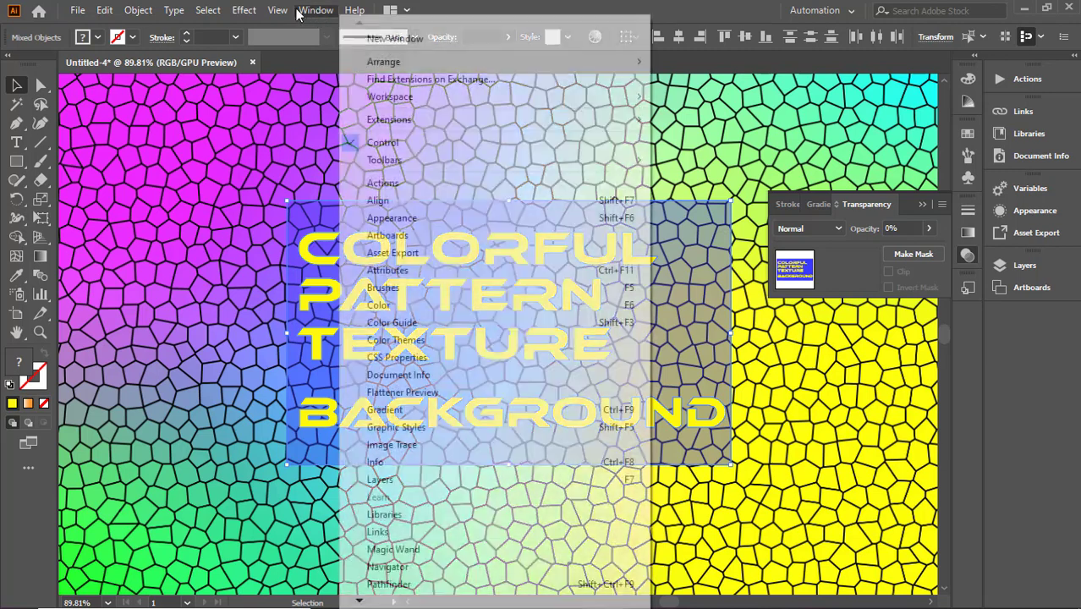
{"action": "mouse_move", "coordinate": [296, 191]}
{"action": "left_click", "coordinate": [462, 192]}
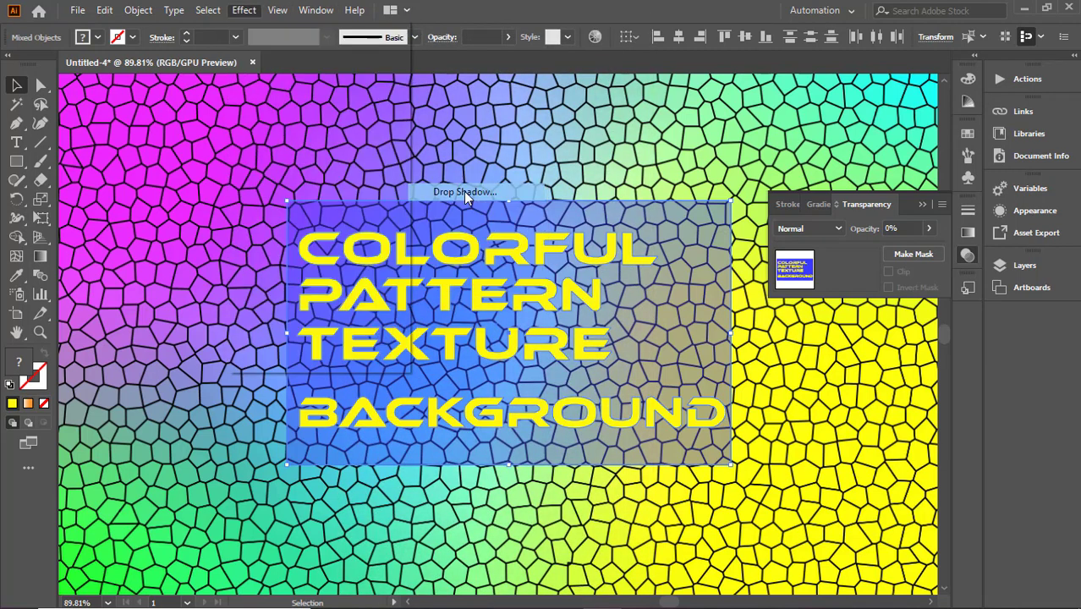
{"action": "left_click", "coordinate": [769, 267]}
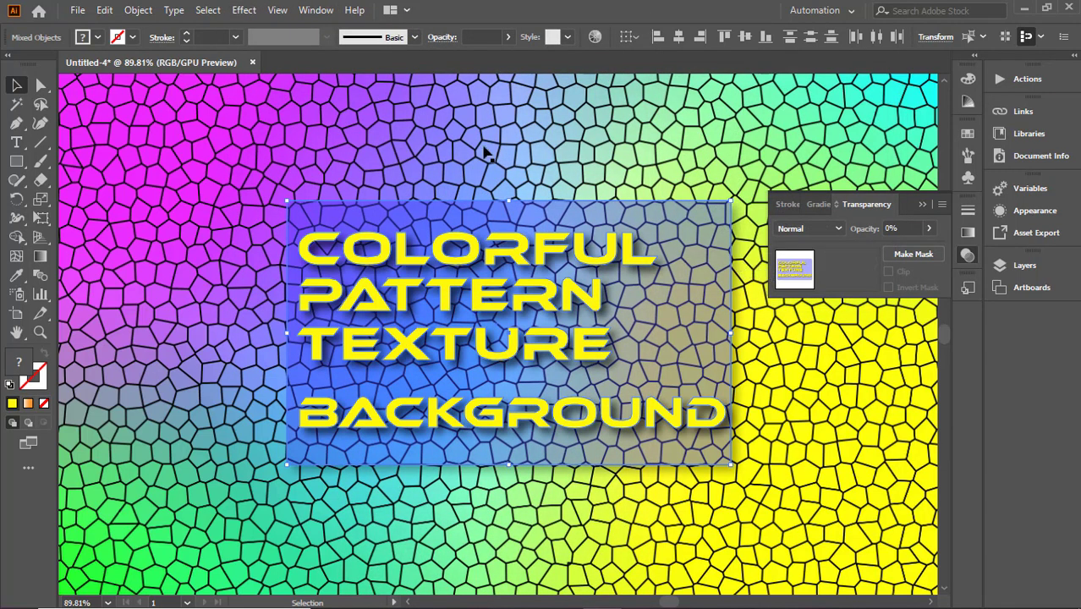
{"action": "left_click", "coordinate": [590, 159]}
{"action": "left_click_drag", "start_coordinate": [710, 334], "coordinate": [632, 336]}
{"action": "left_click_drag", "start_coordinate": [725, 364], "coordinate": [635, 359]}
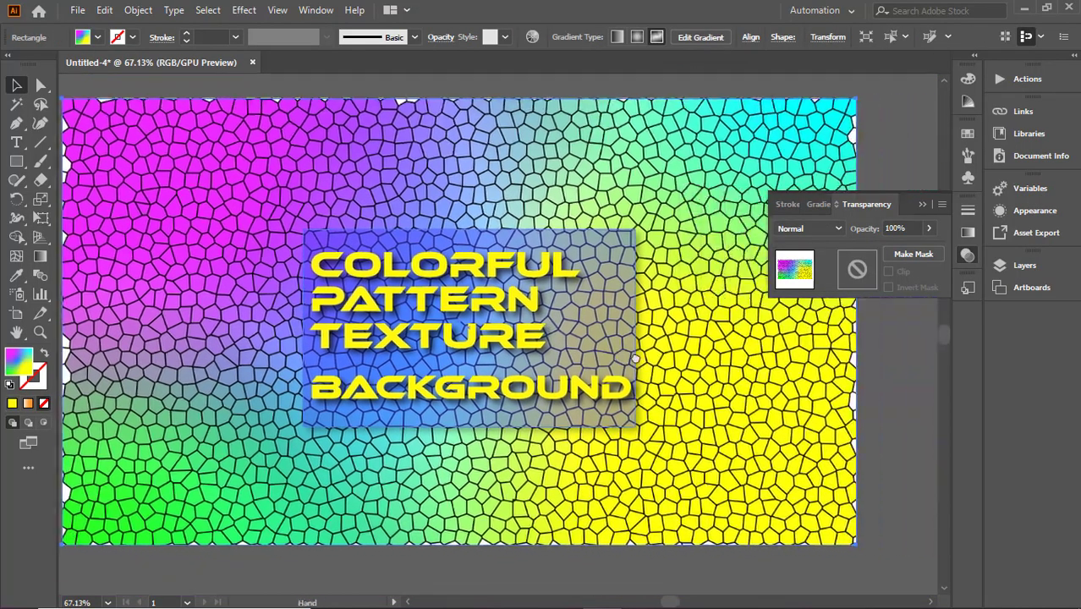